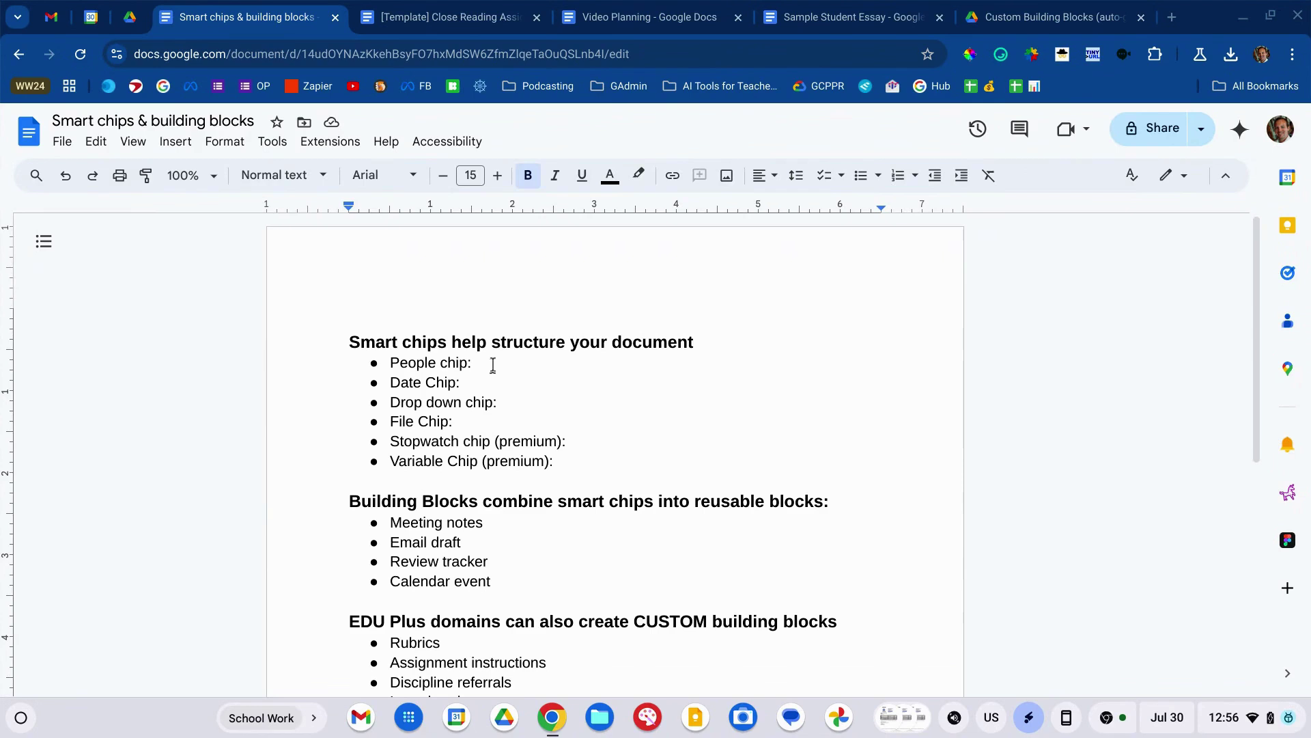
Add a suggested person chip on the People line and a Jul 24, 2024 date chip on the Date line.
click(493, 367)
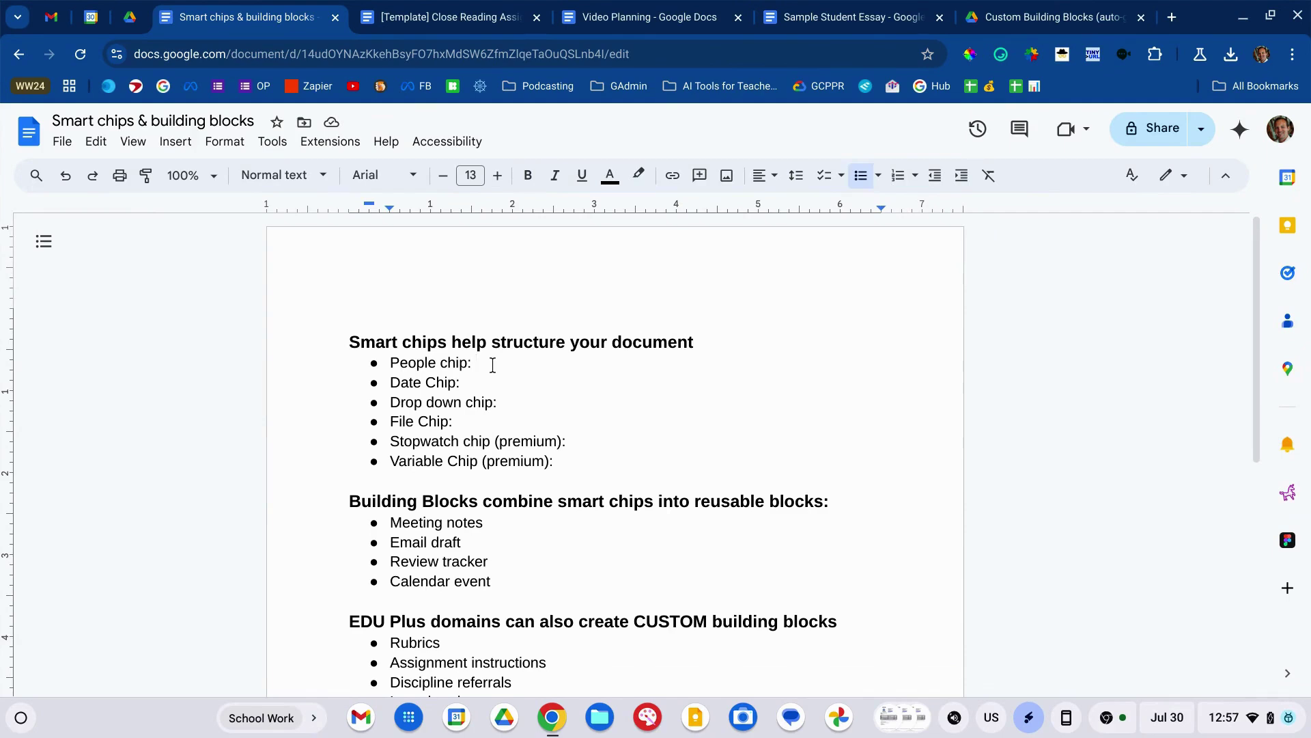
text(@jo)
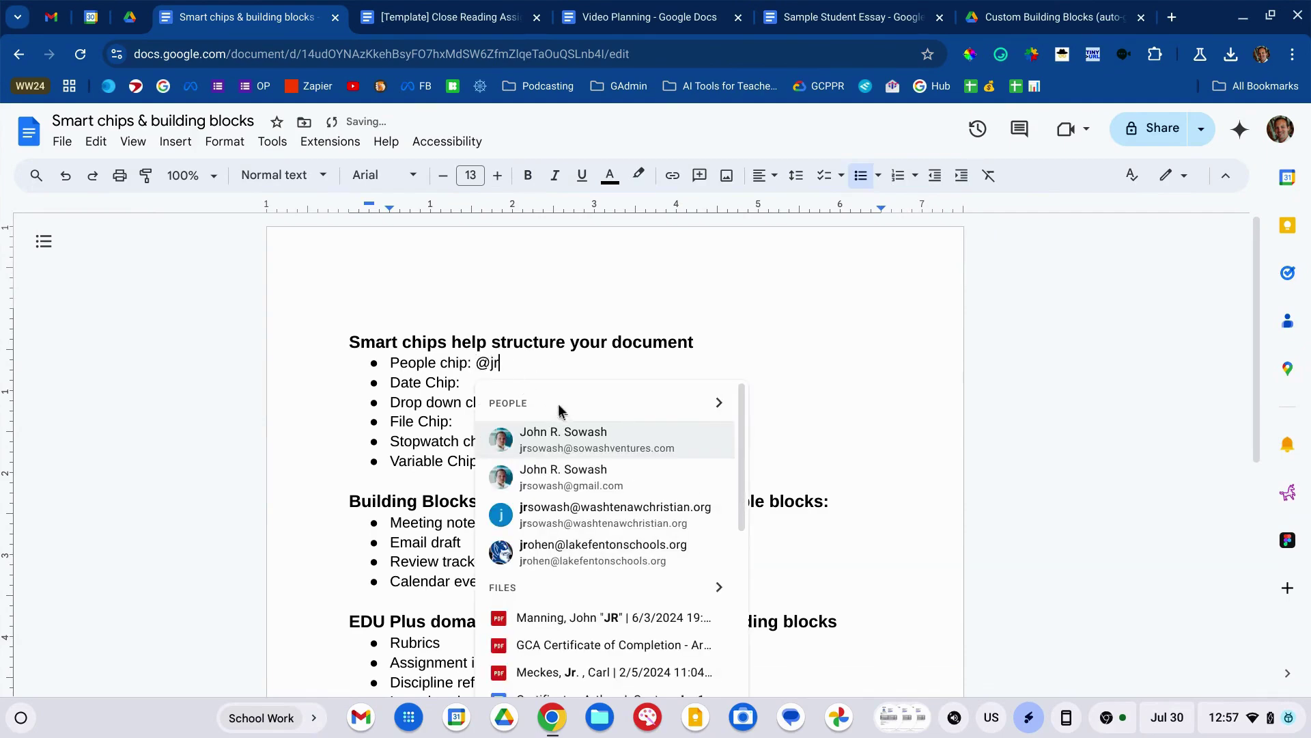
click(578, 441)
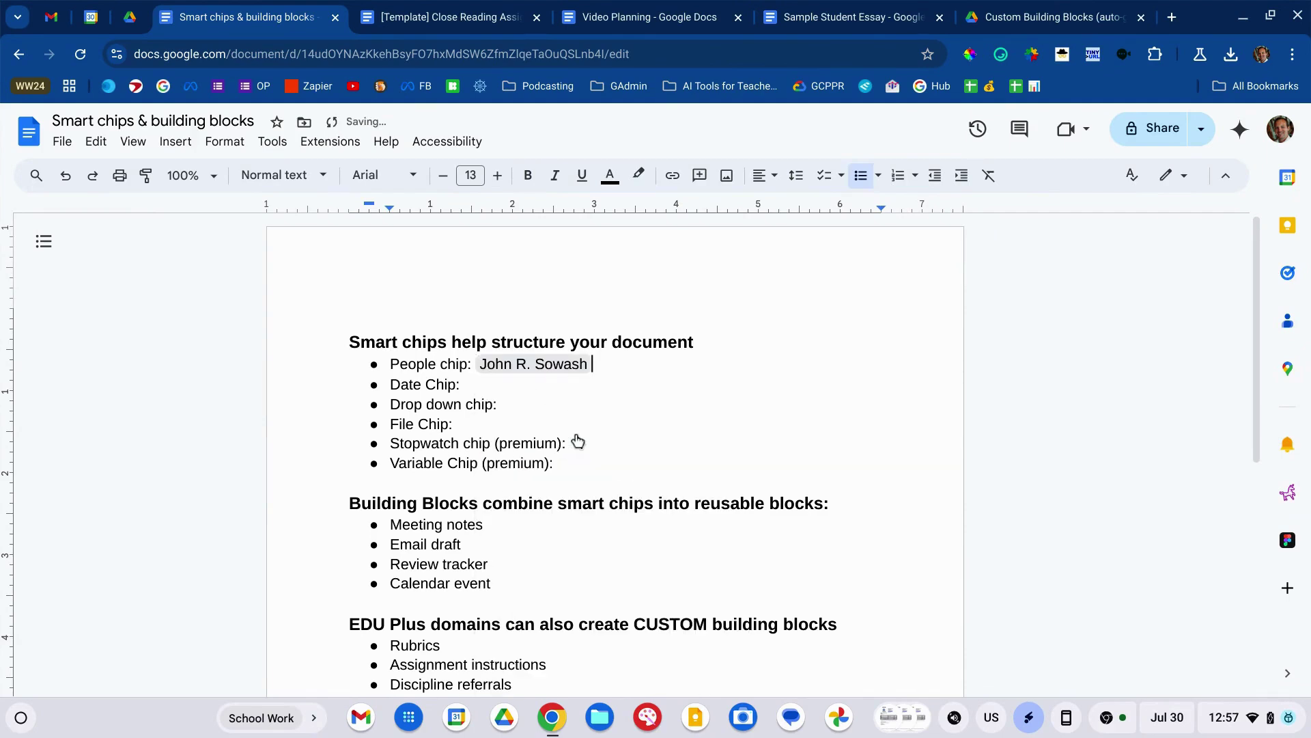
click(529, 386)
text(@)
click(524, 563)
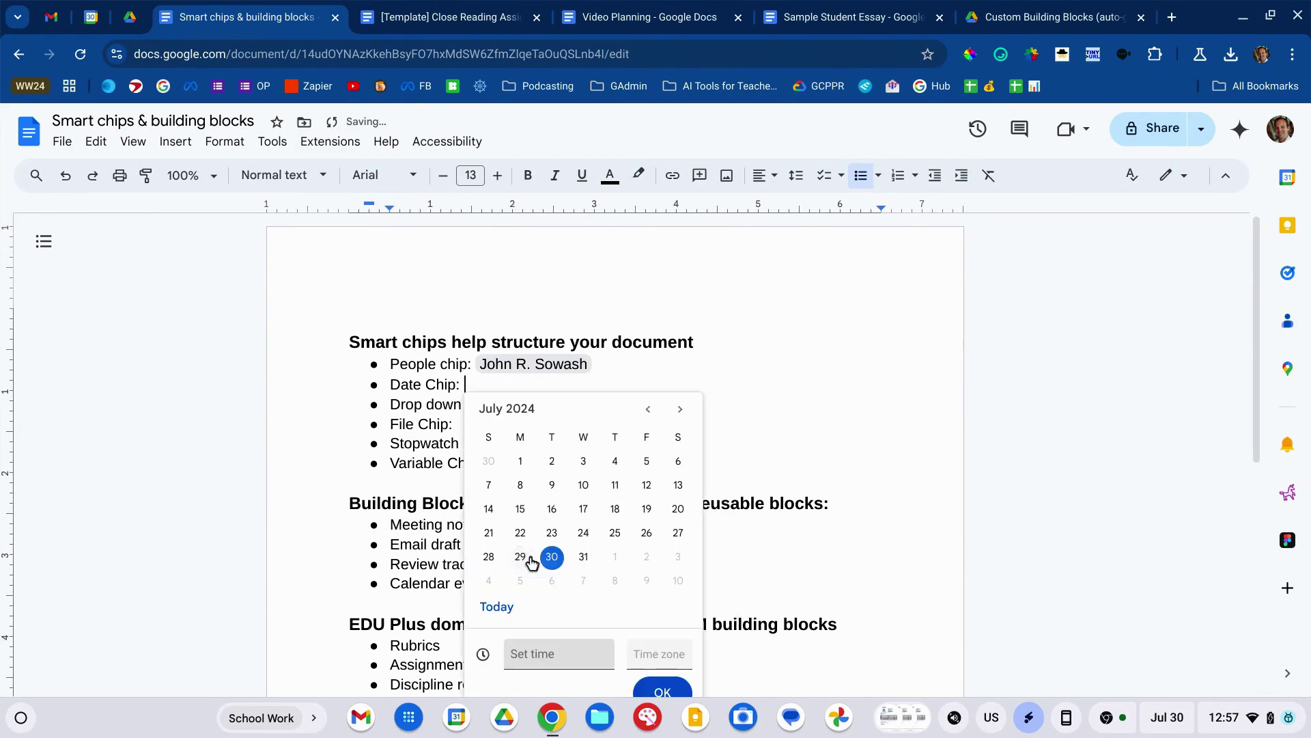
click(584, 536)
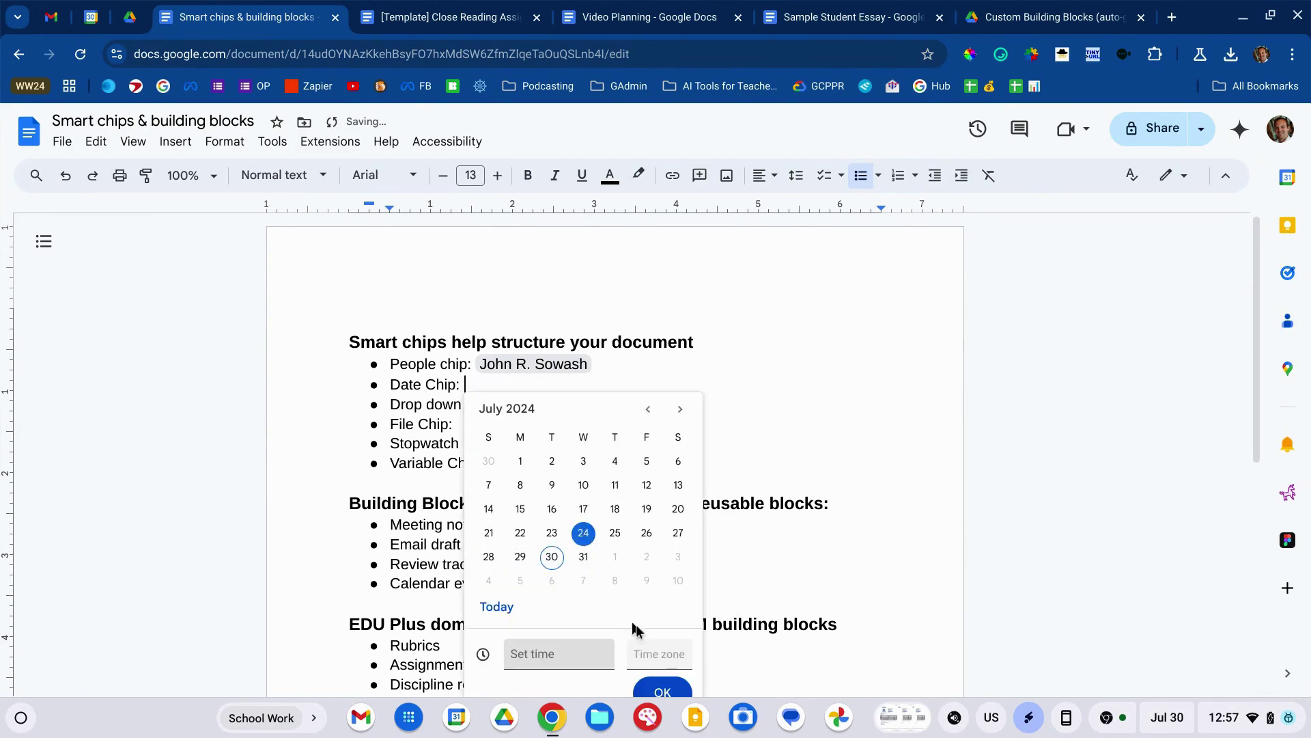
click(656, 688)
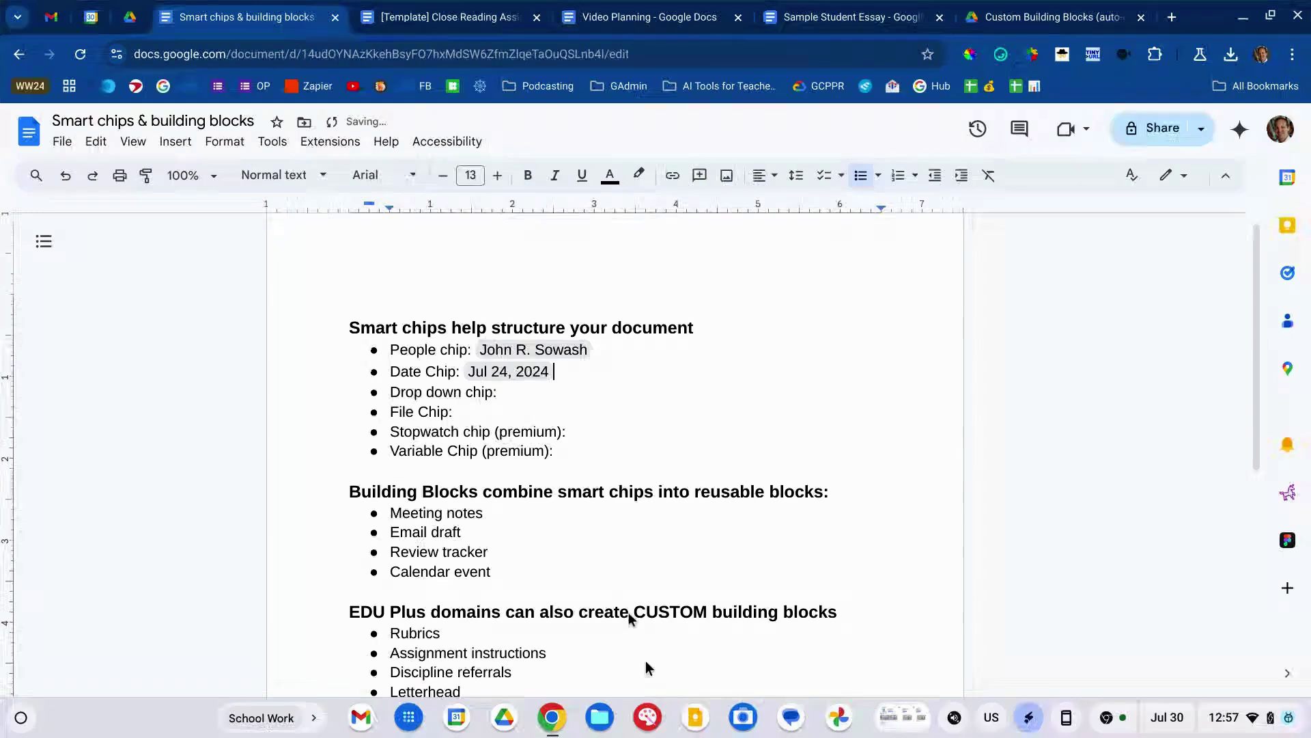
Add a Project status dropdown (Not Started) and a 'Check out my Chrome (FETC 2024)' file chip.
click(537, 395)
text(@)
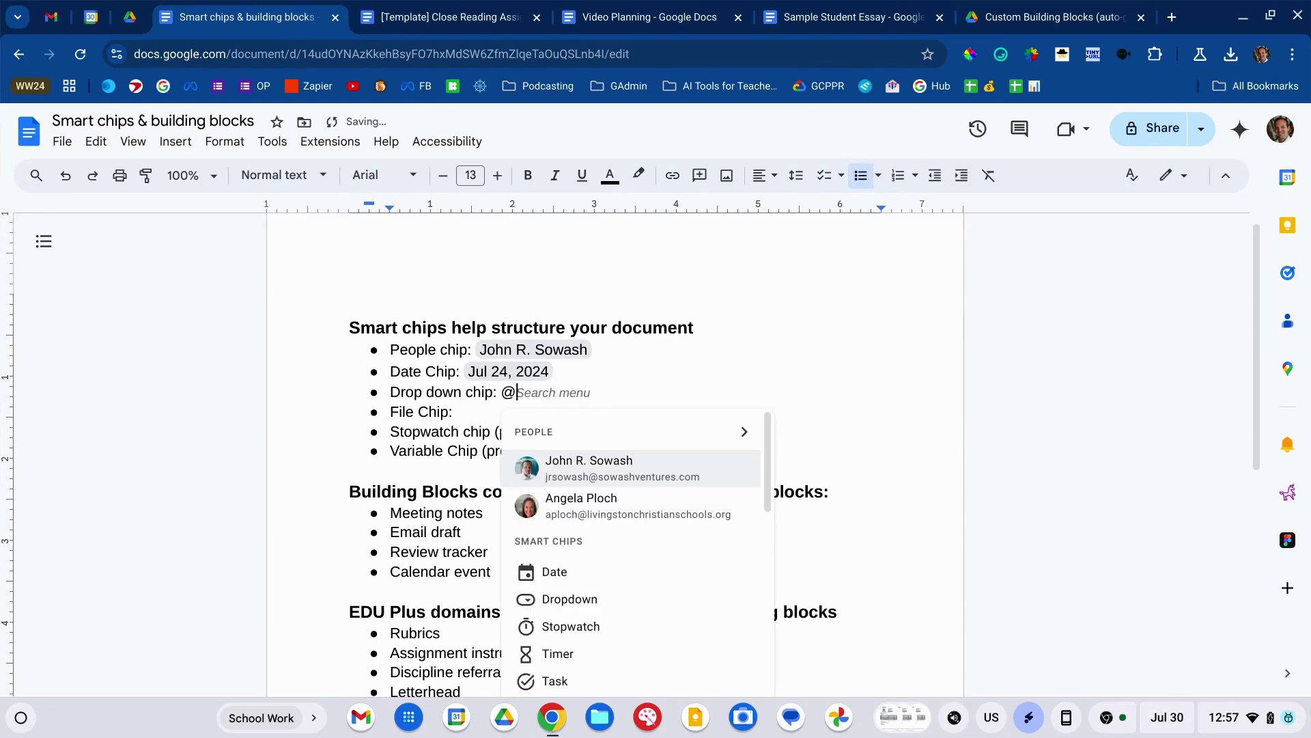
click(587, 601)
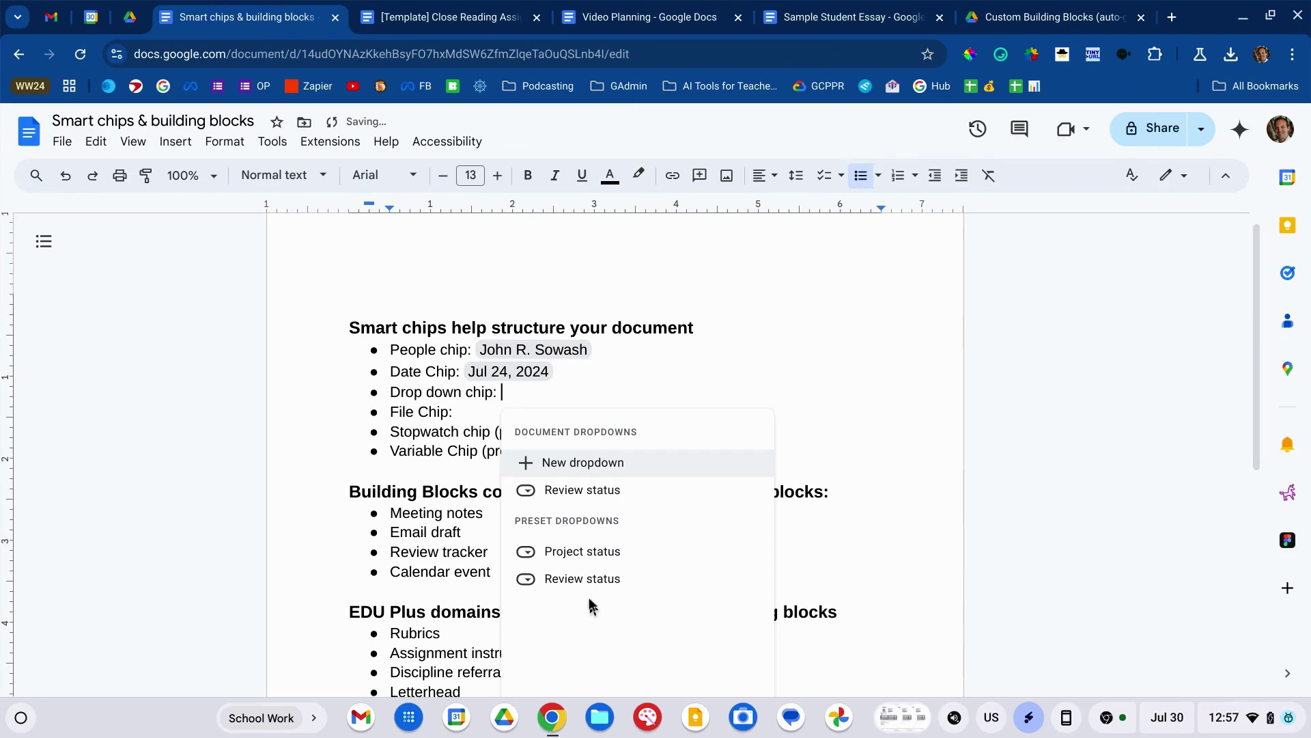
click(590, 555)
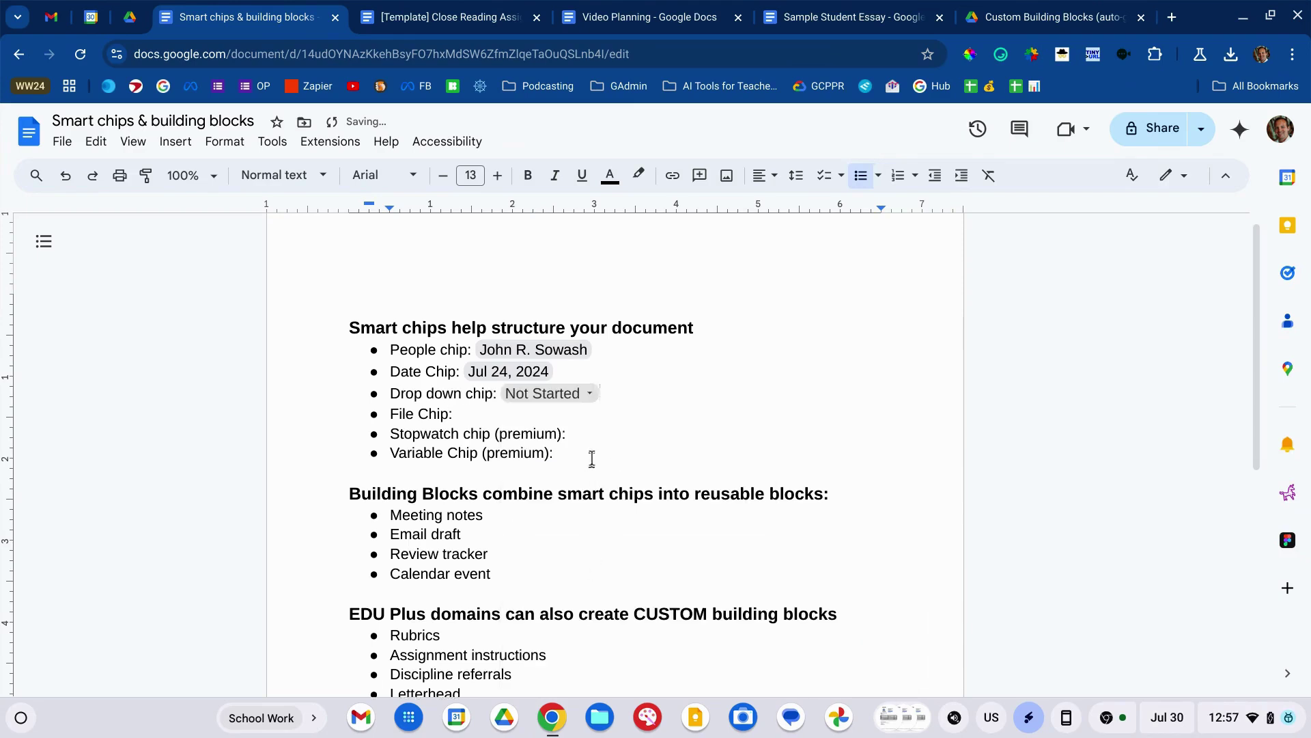
click(563, 416)
text(@)
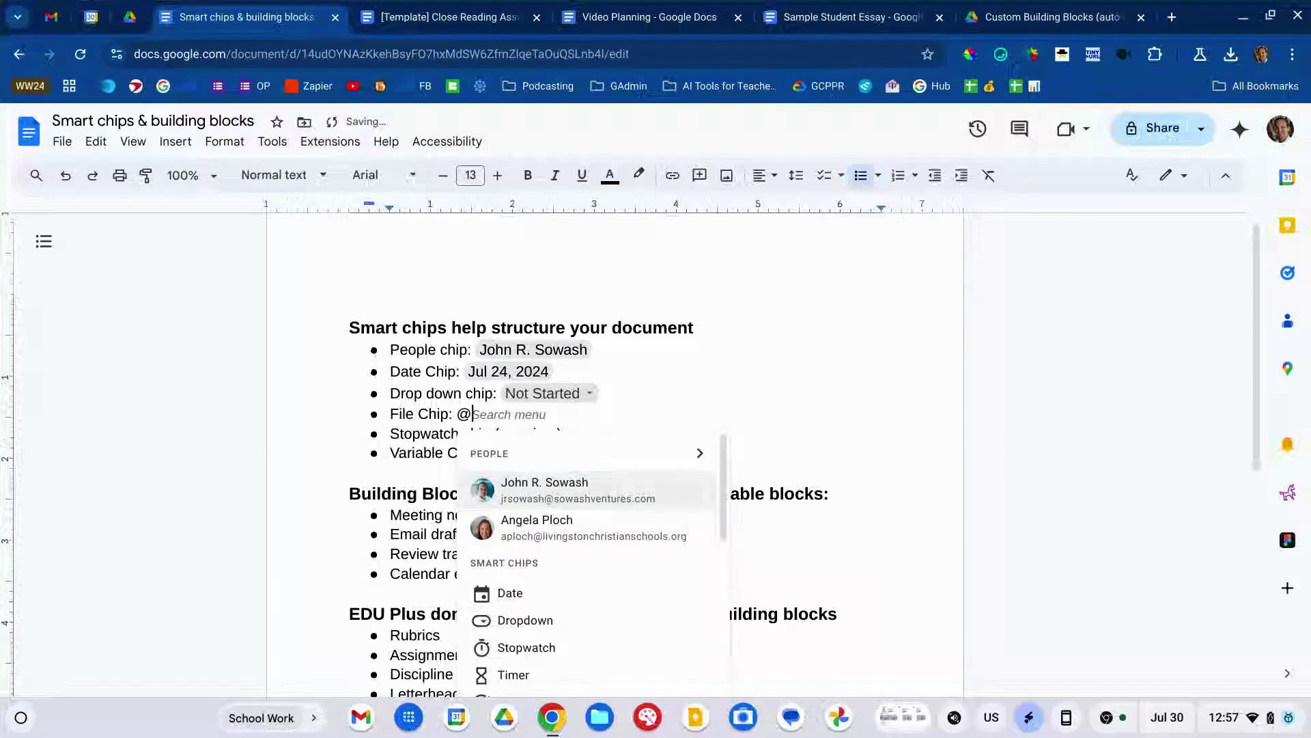
text(check)
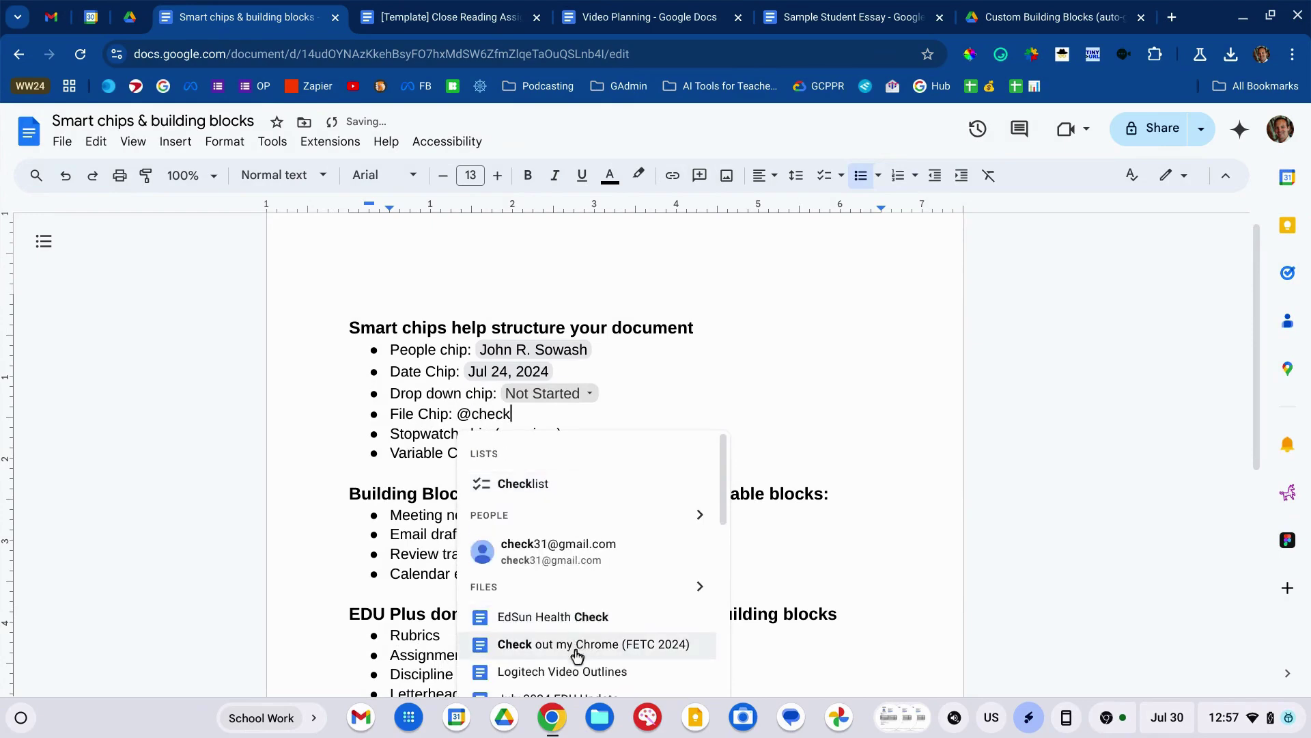
click(577, 652)
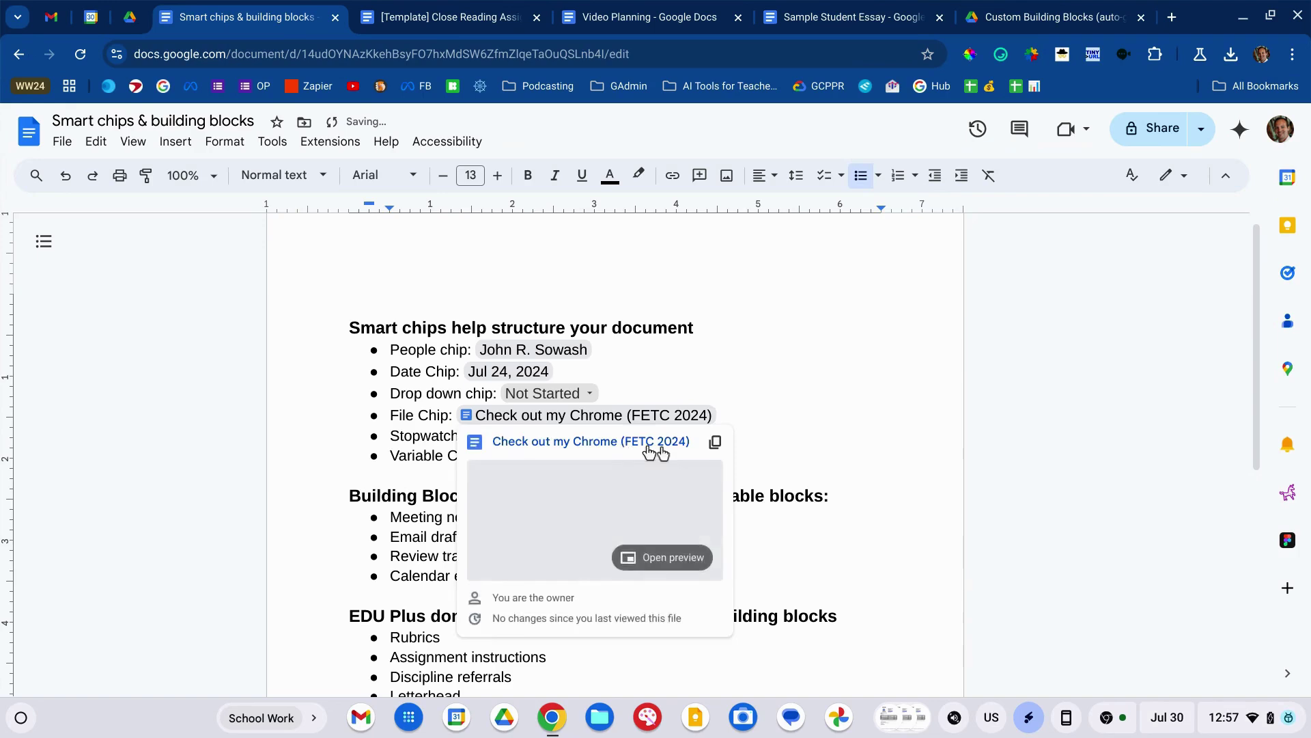
click(757, 442)
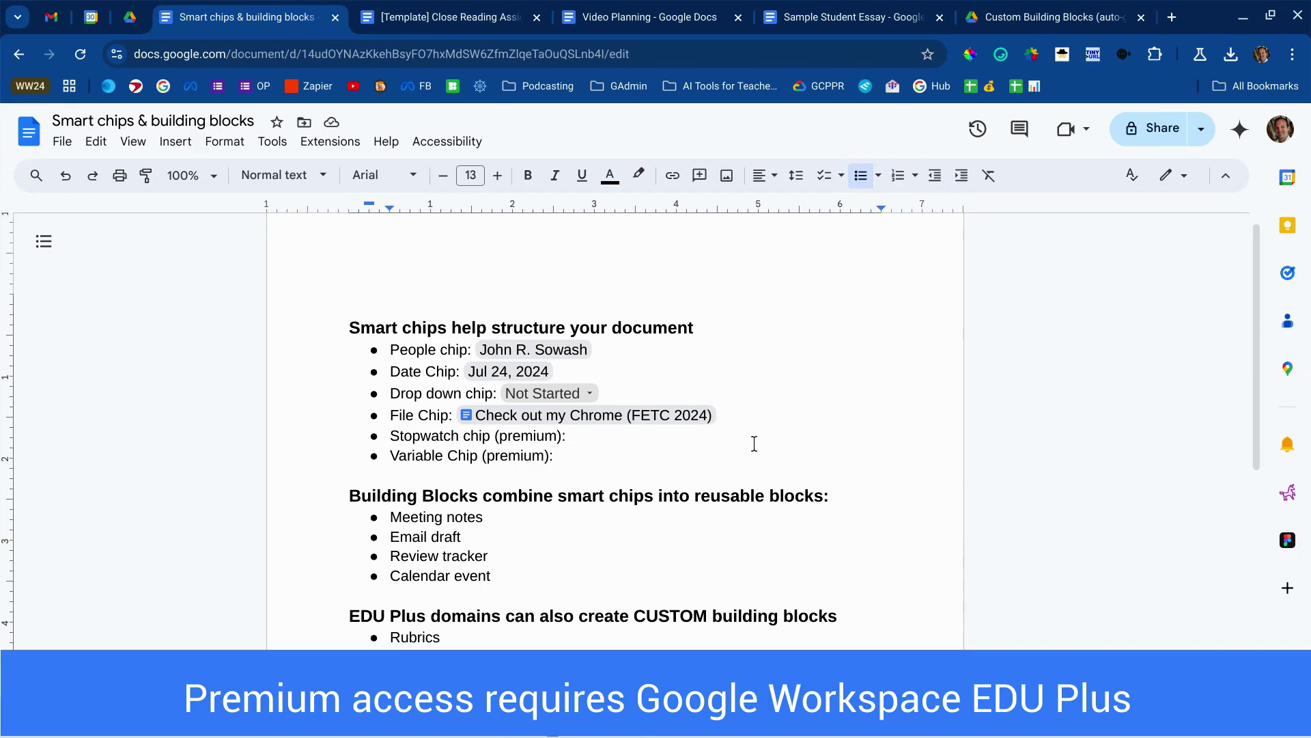
Insert a 00:00:00 stopwatch chip and a Favorite Color variable chip with the value Purple.
text(@stop)
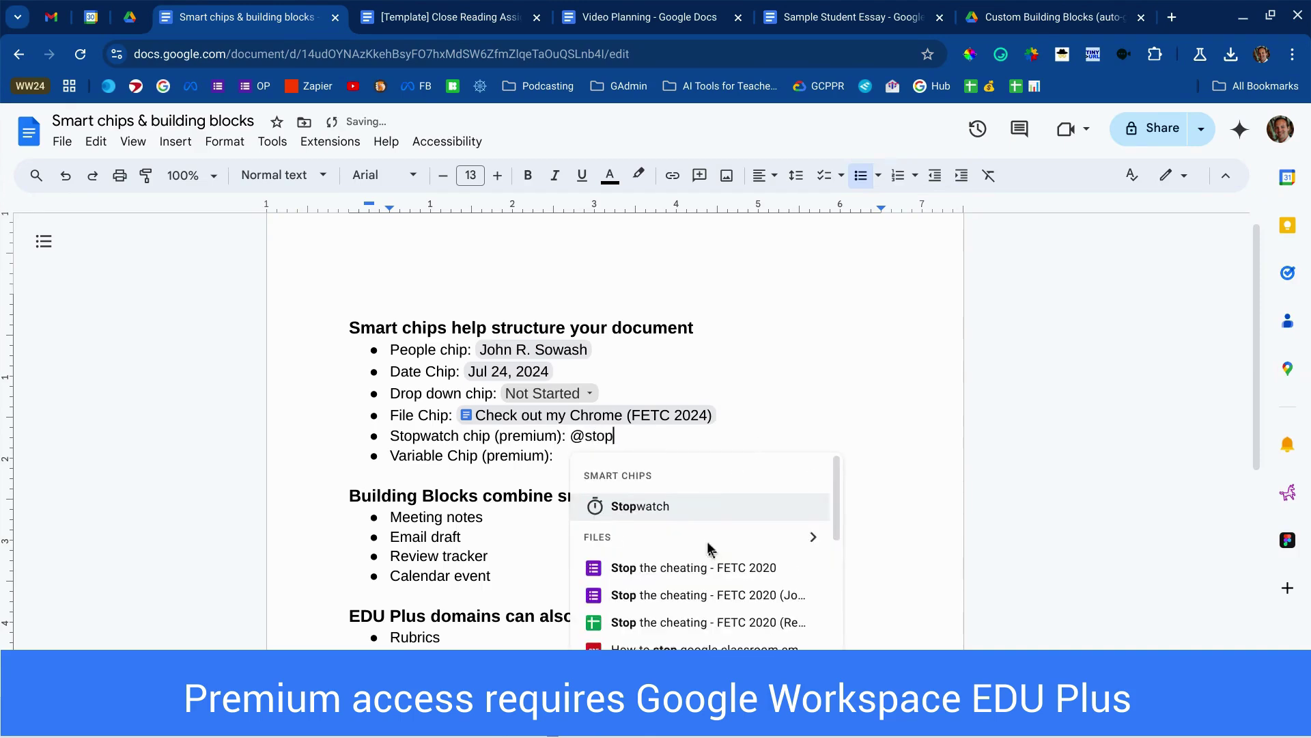
click(674, 505)
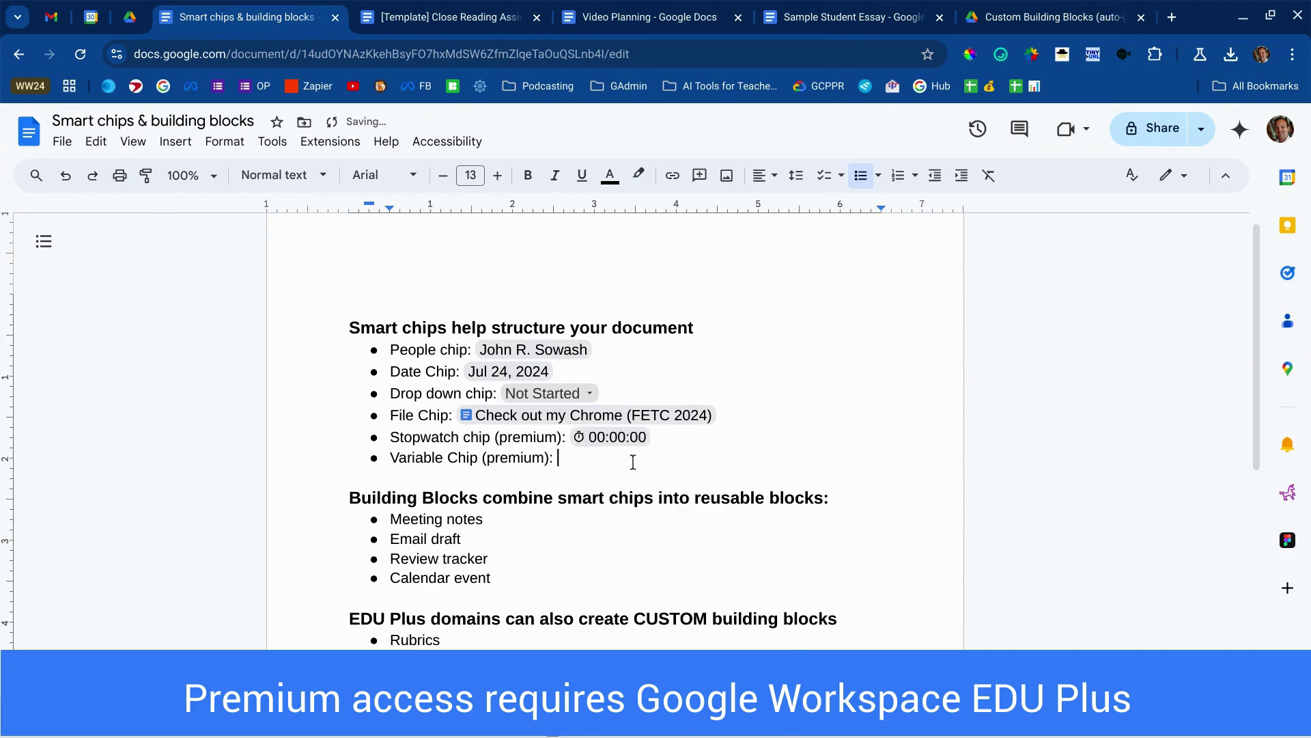
text(@vari)
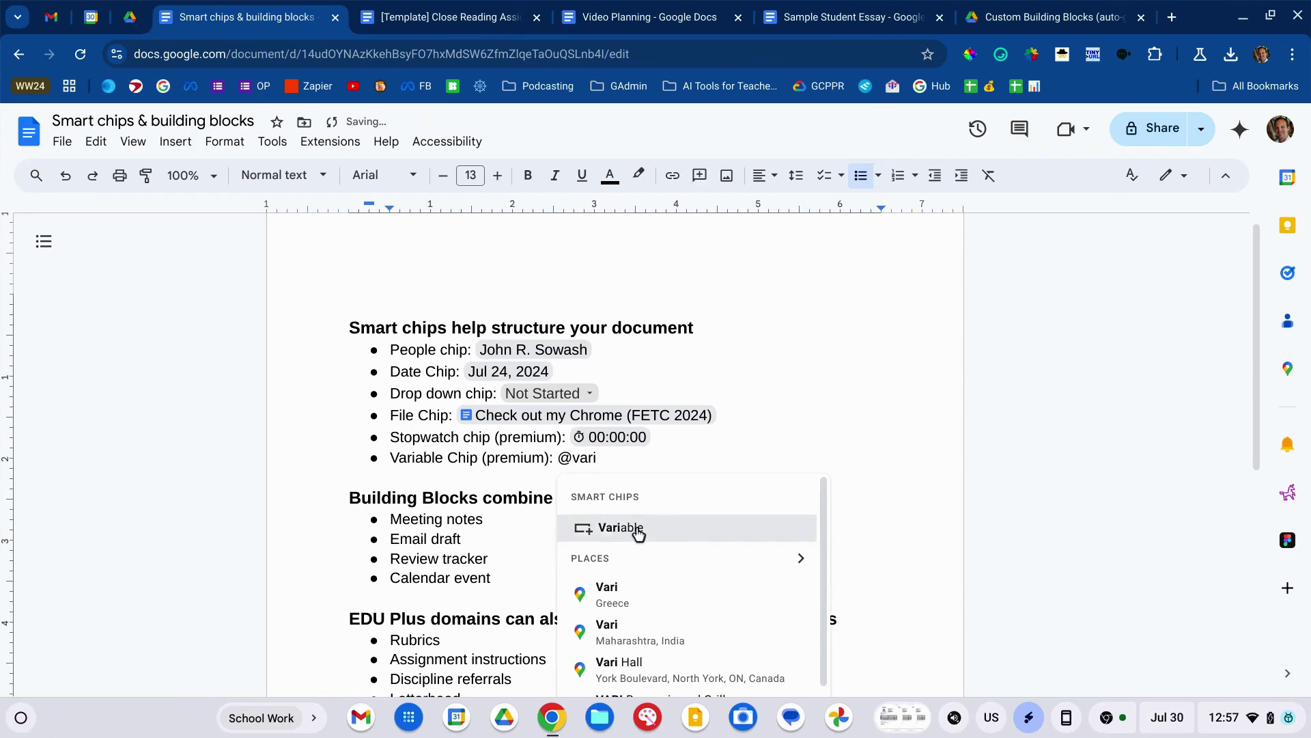
click(635, 528)
click(637, 555)
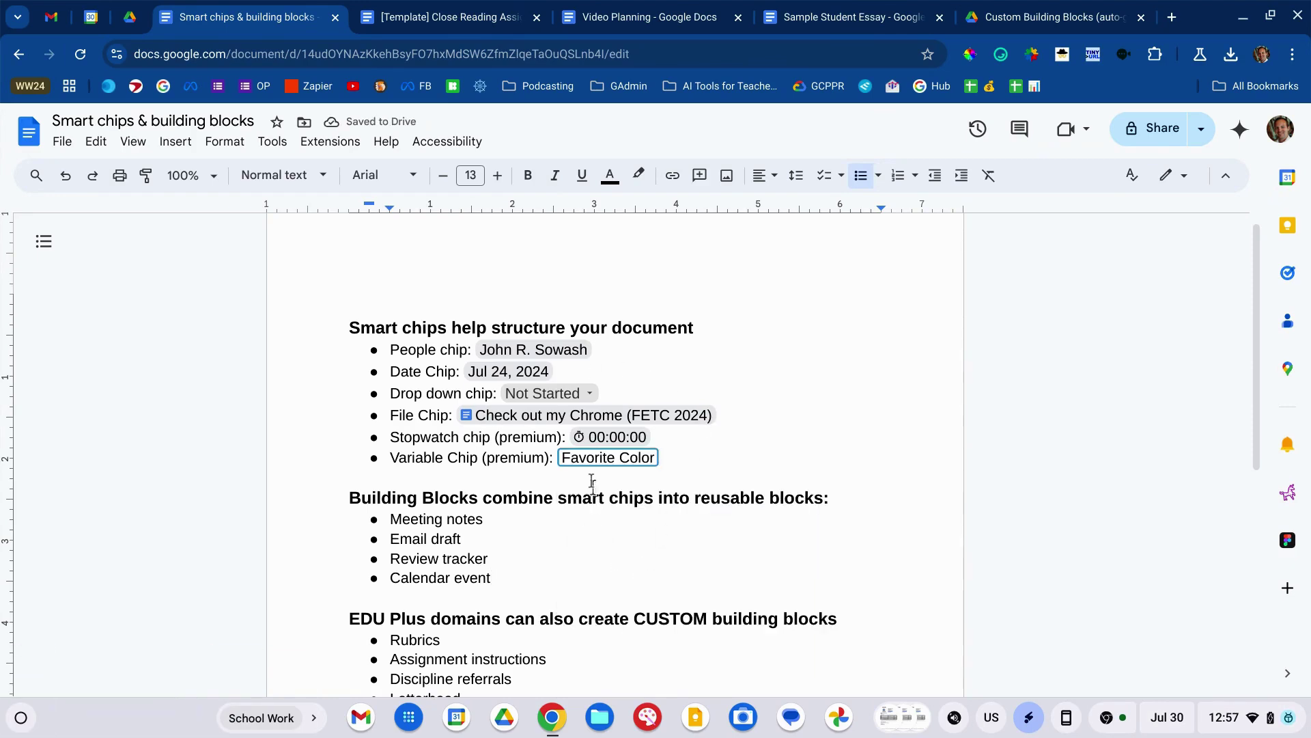
click(582, 457)
text(Purple)
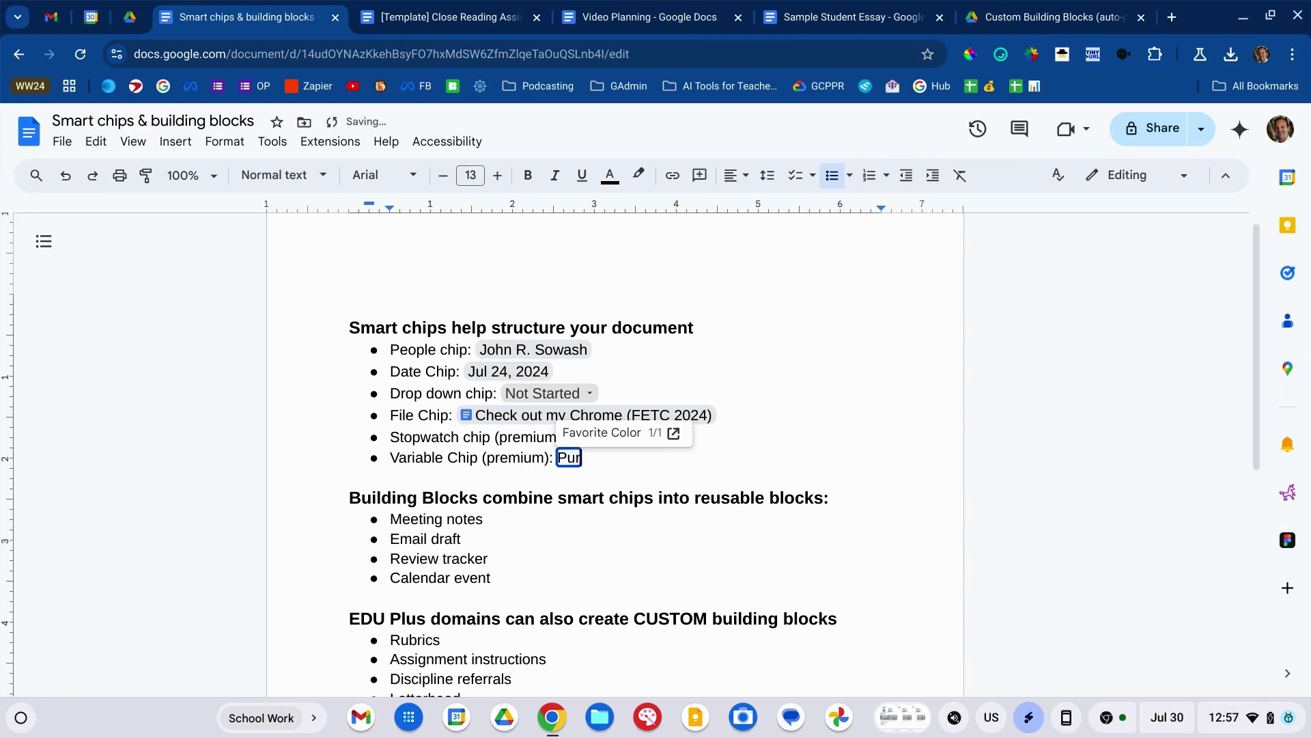
click(633, 523)
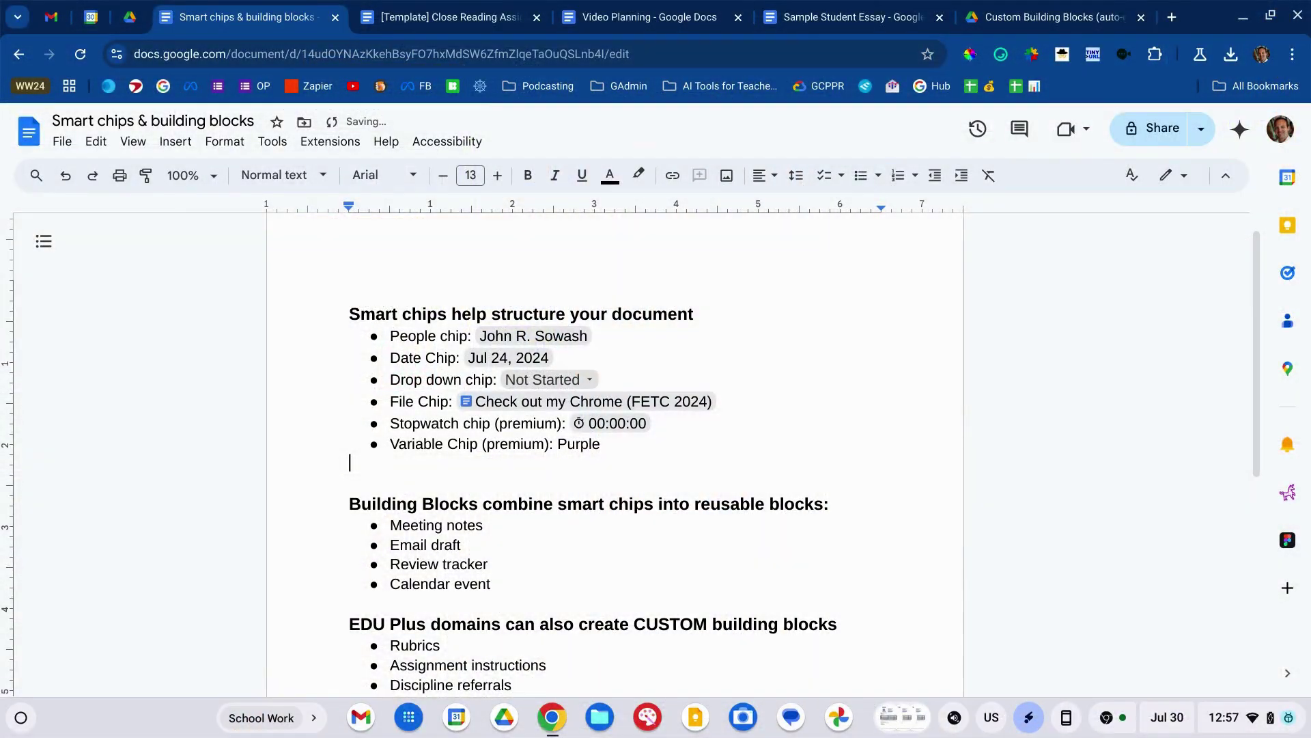
key(Return)
text(@)
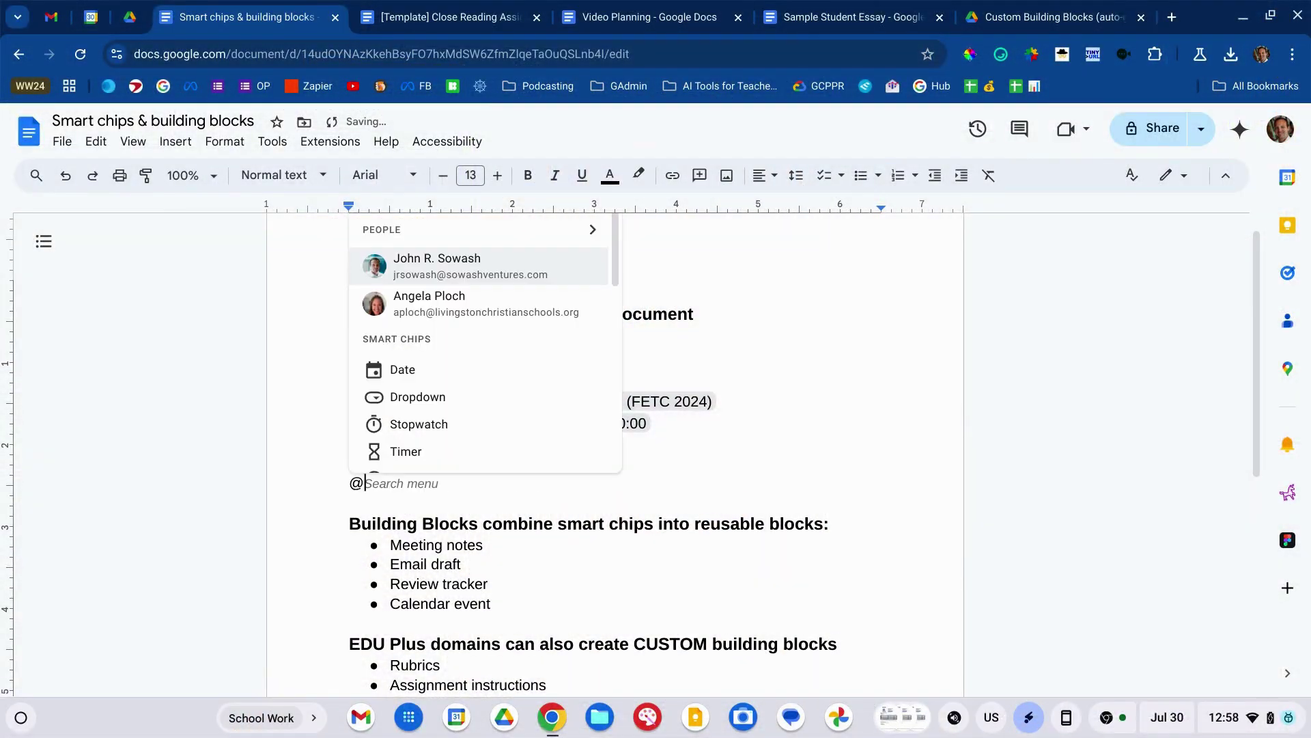
scroll(542, 372, down, 3)
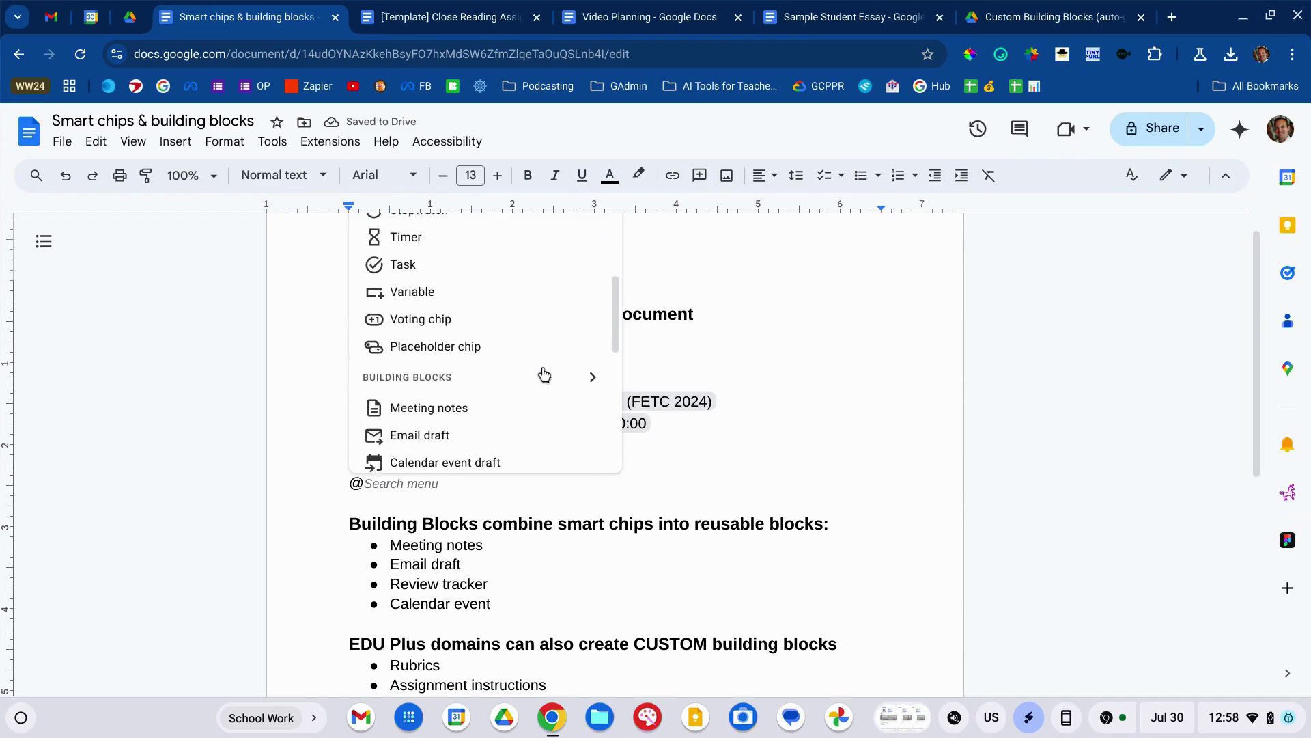
scroll(544, 374, up, 1)
key(BackSpace)
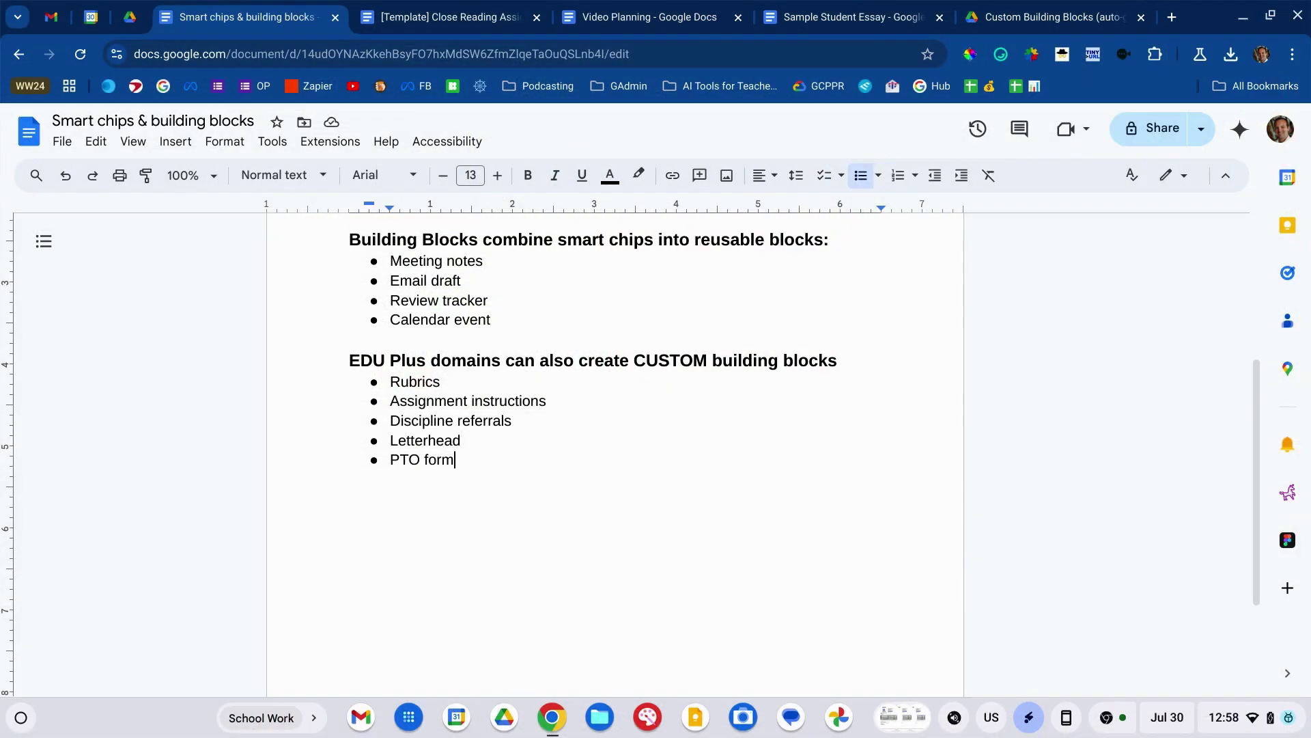
key(Return)
key(Return)
text(@)
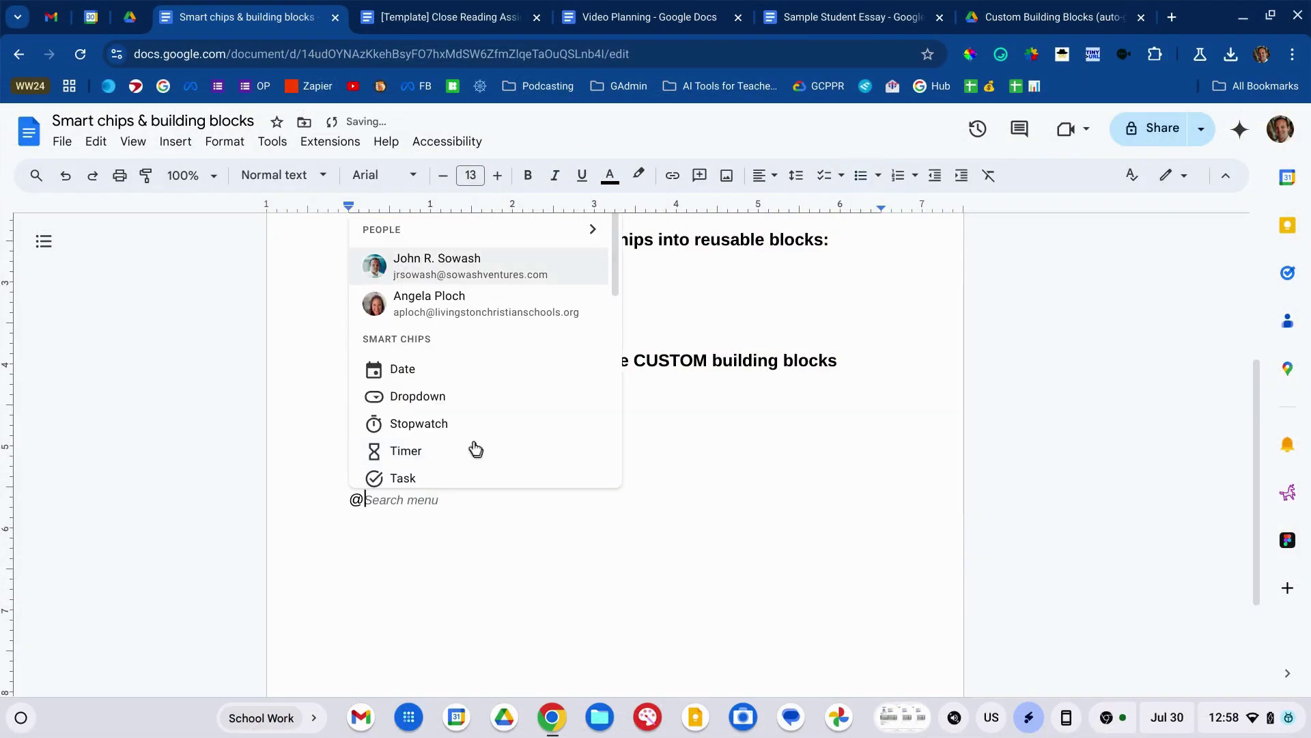
scroll(476, 449, down, 5)
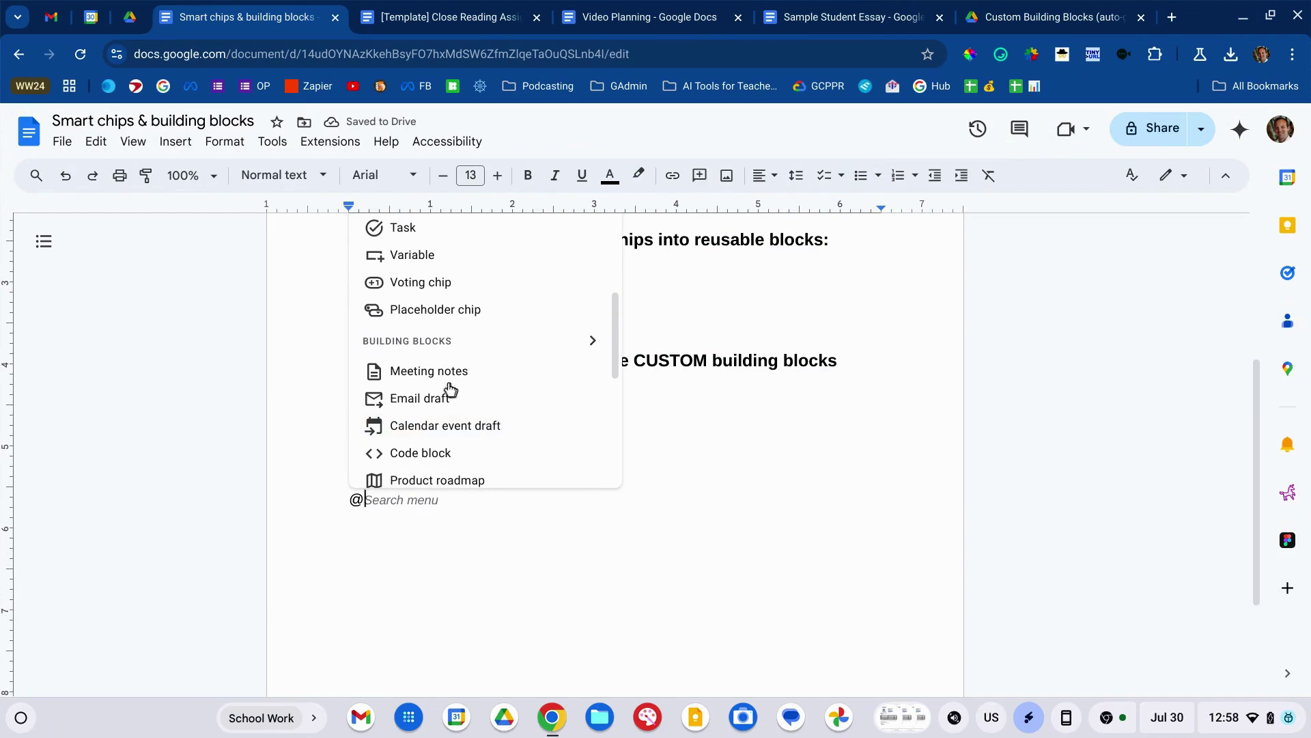
click(440, 380)
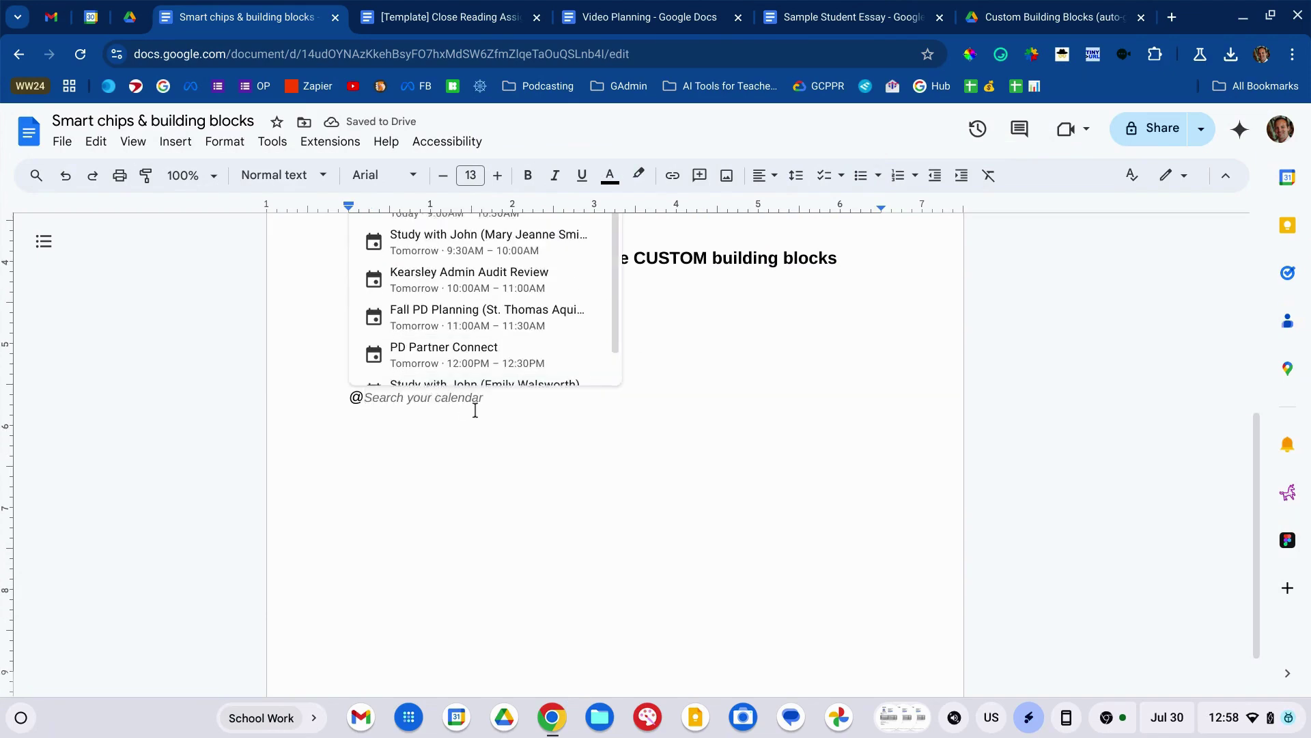
key(Escape)
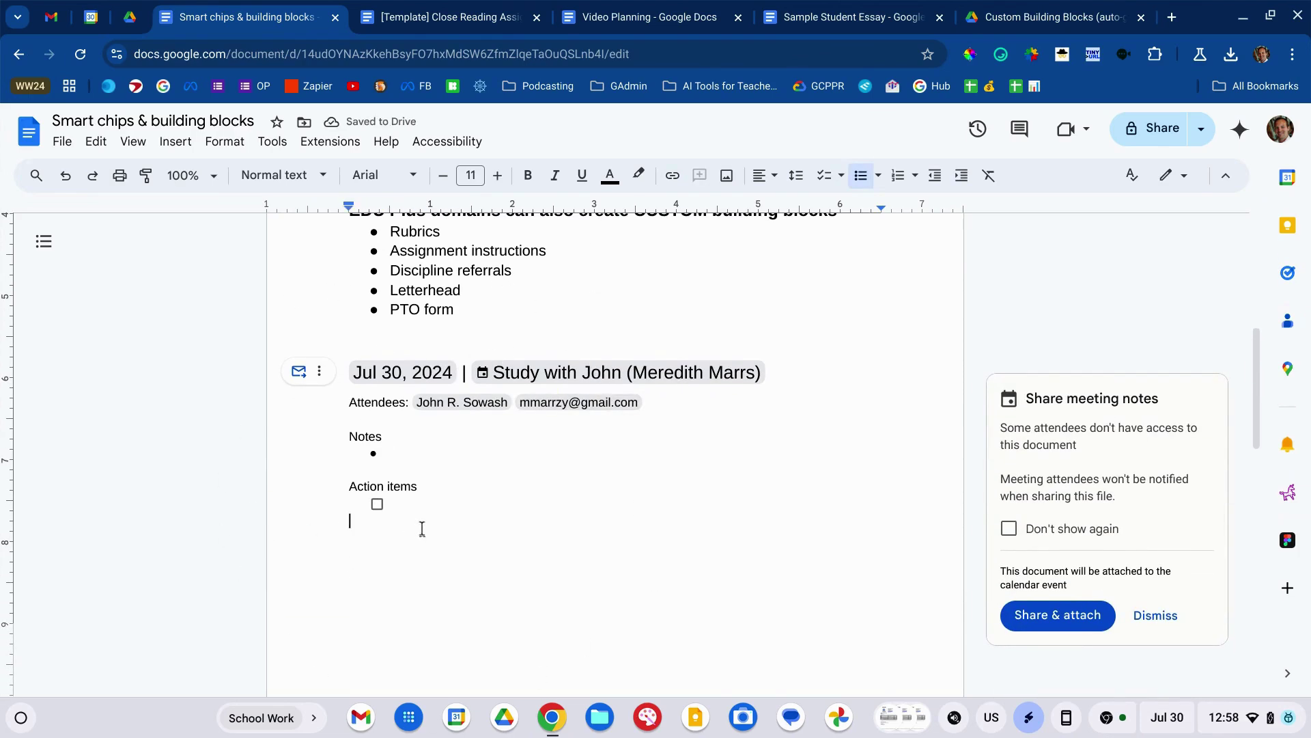
drag(422, 530, 319, 380)
key(BackSpace)
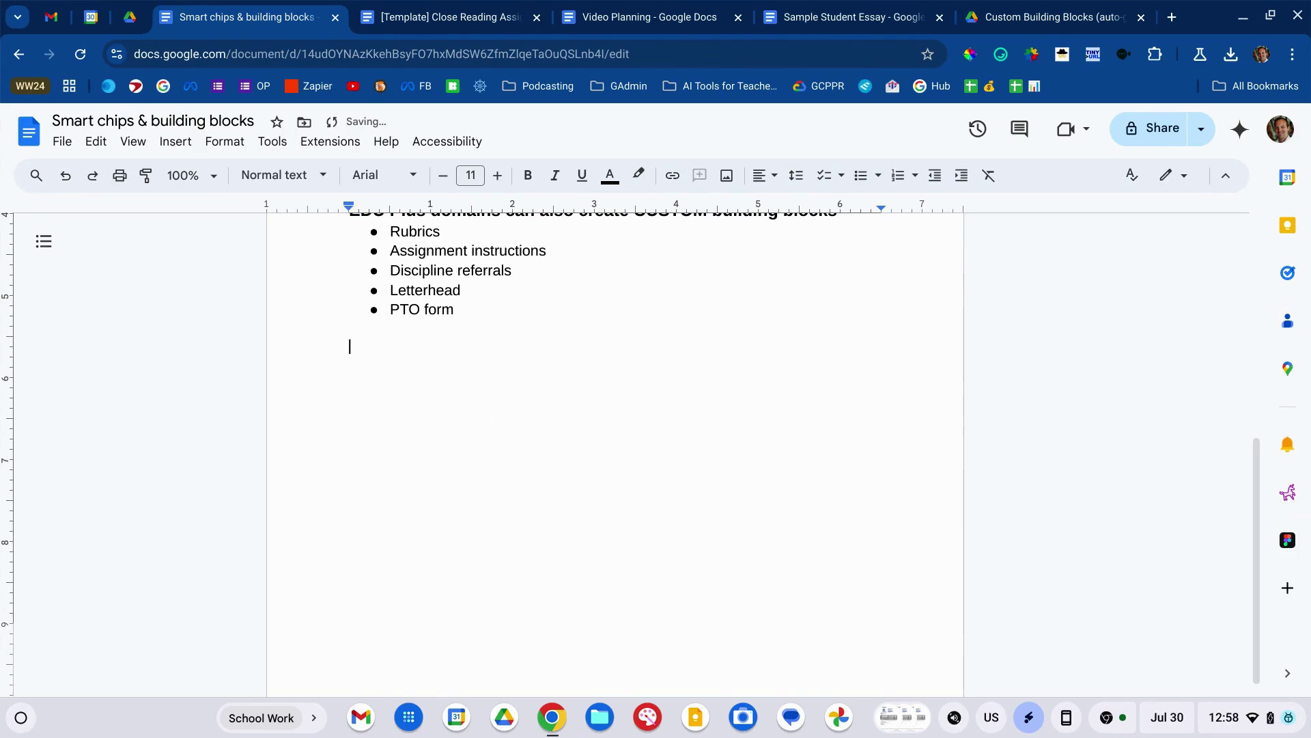
text(@email)
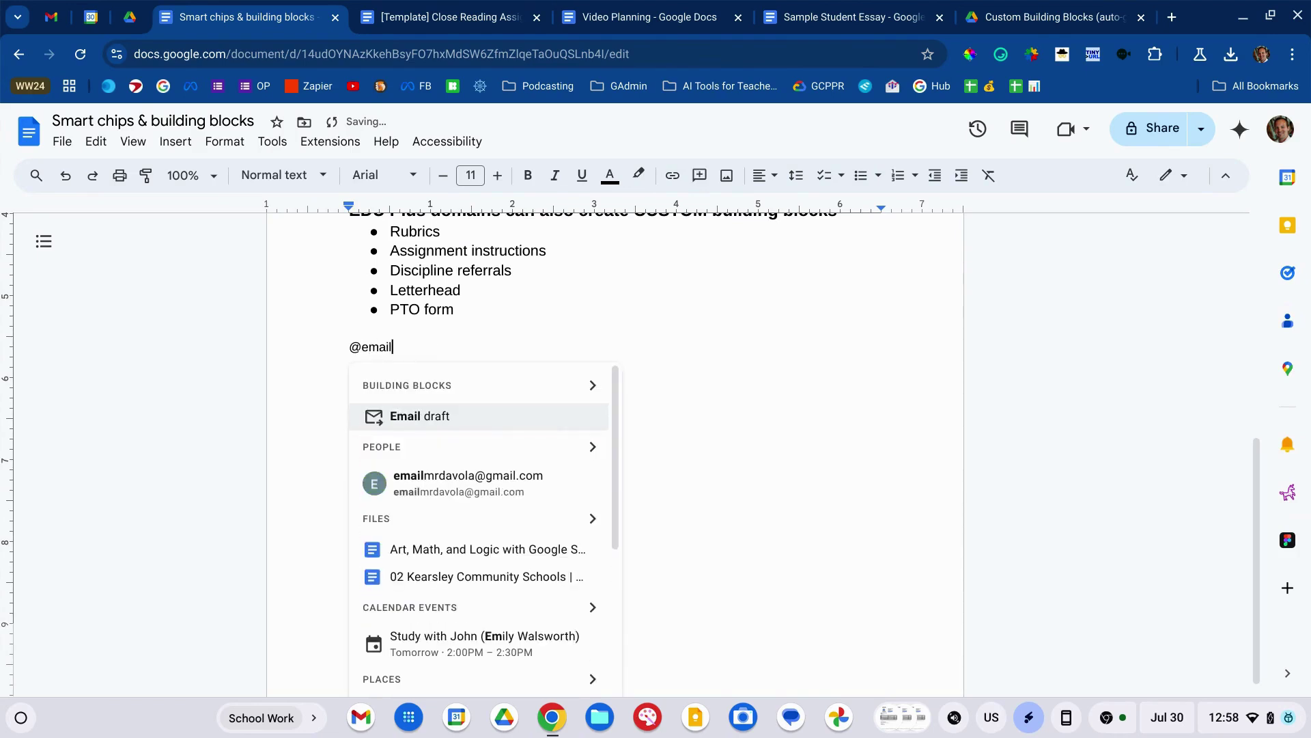
click(428, 422)
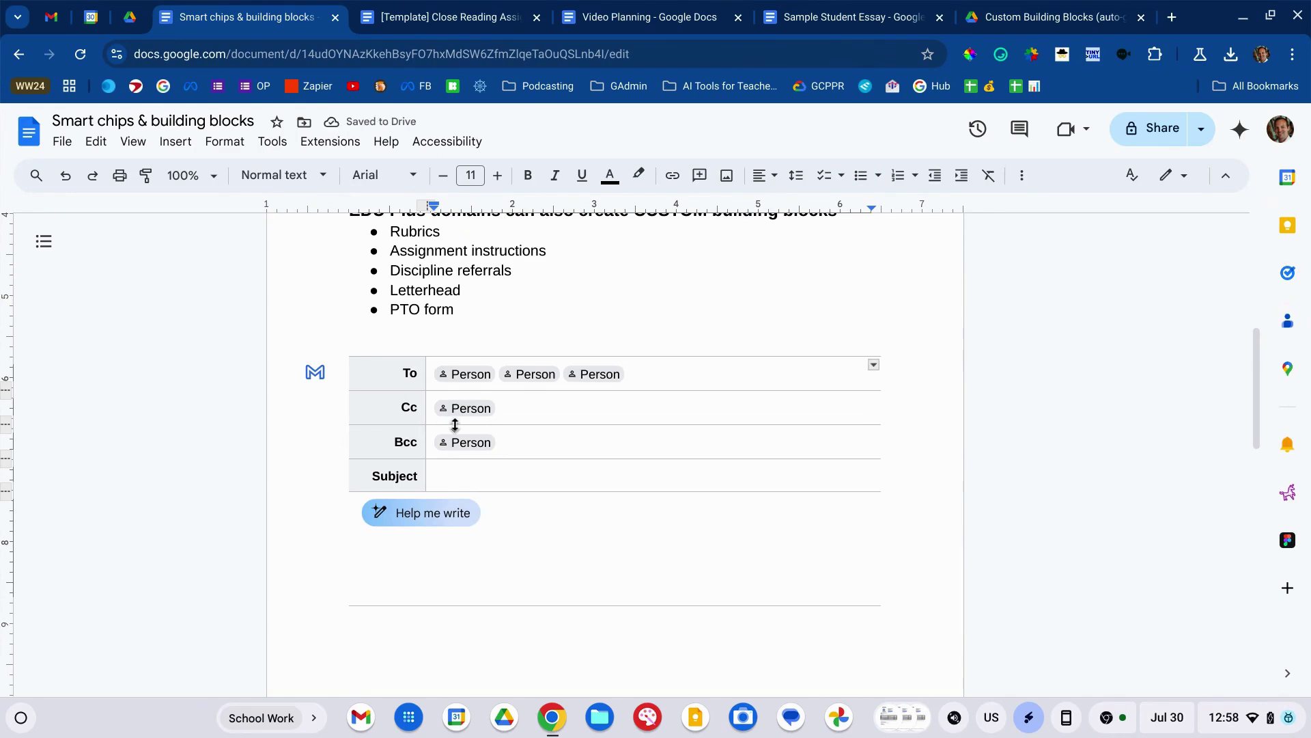
click(459, 342)
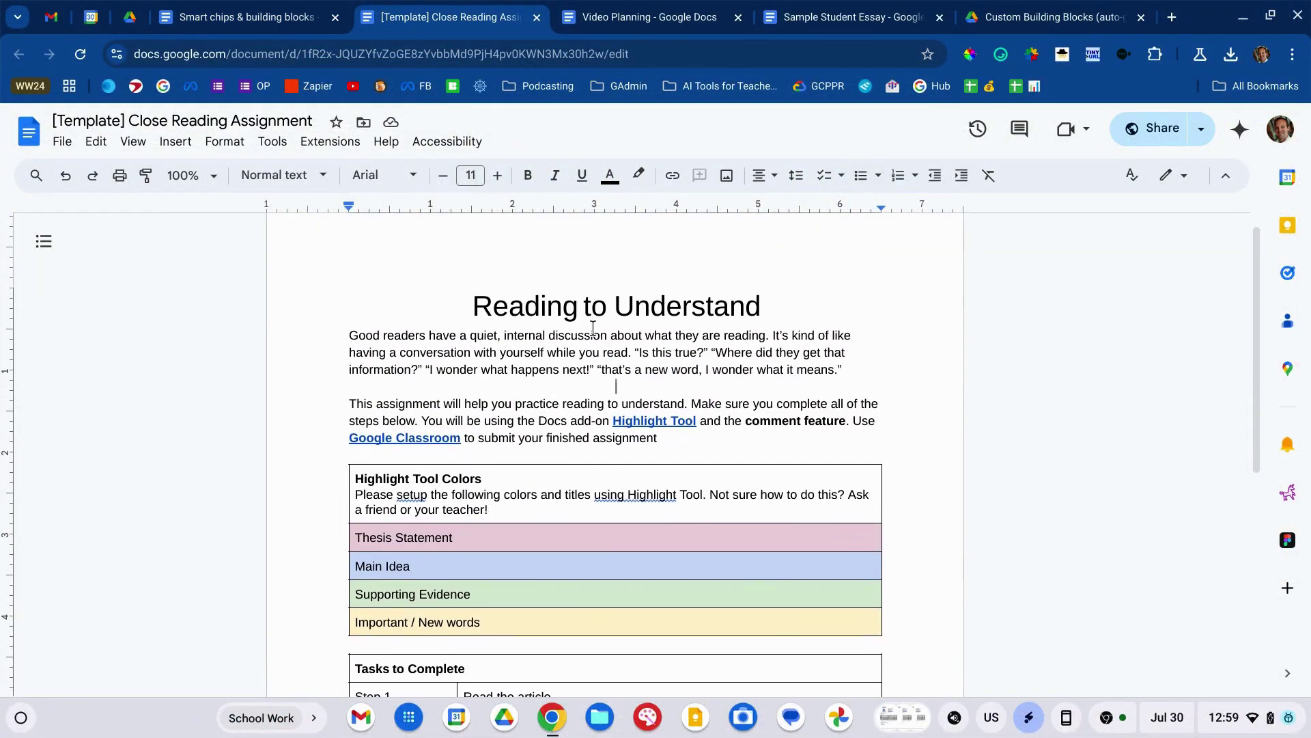
Scroll the @ menu to the Building blocks section showing the custom Writing Rubric.
scroll(593, 328, down, 1)
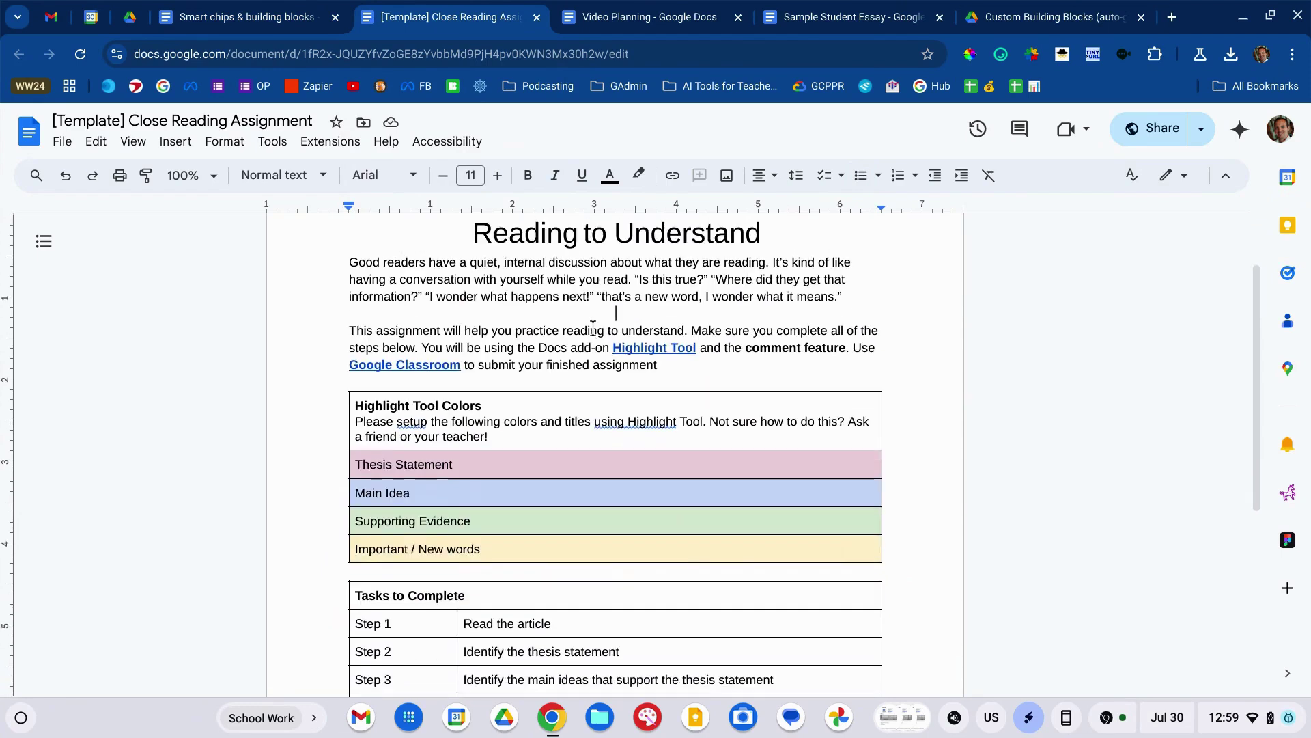
scroll(577, 316, up, 1)
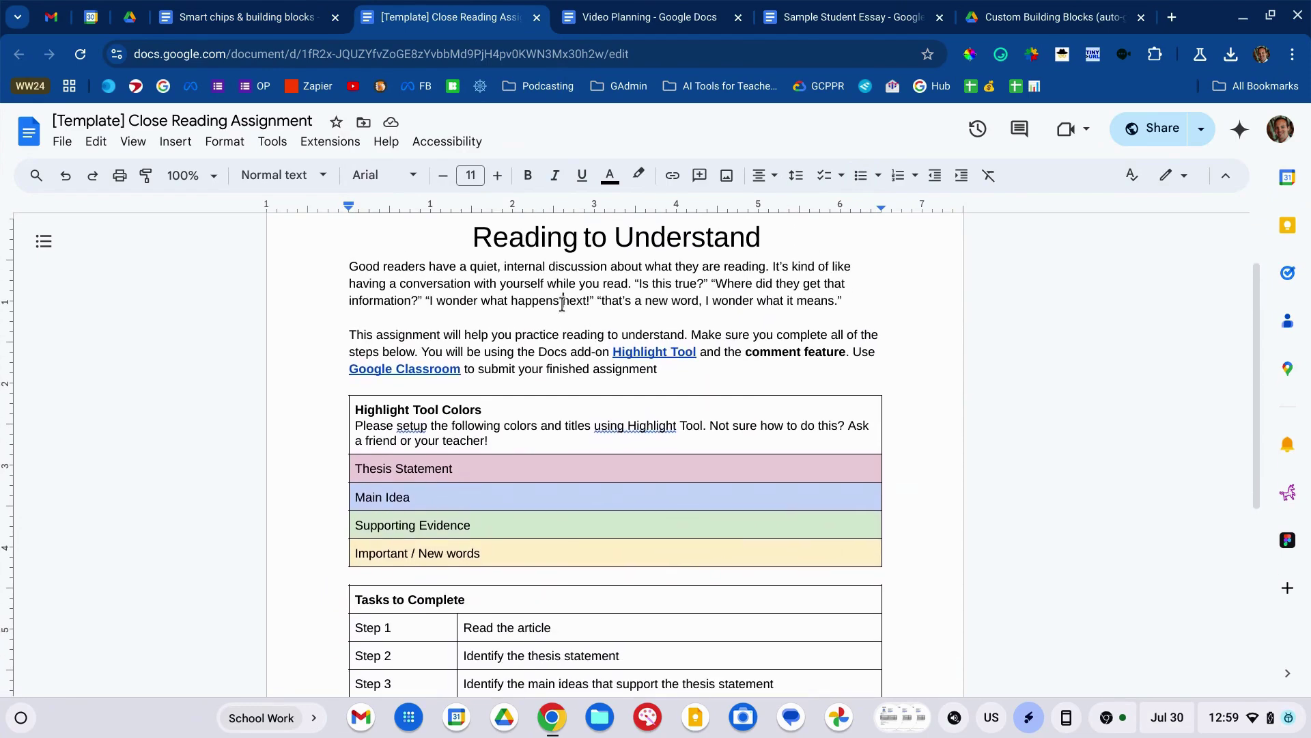
scroll(579, 377, down, 5)
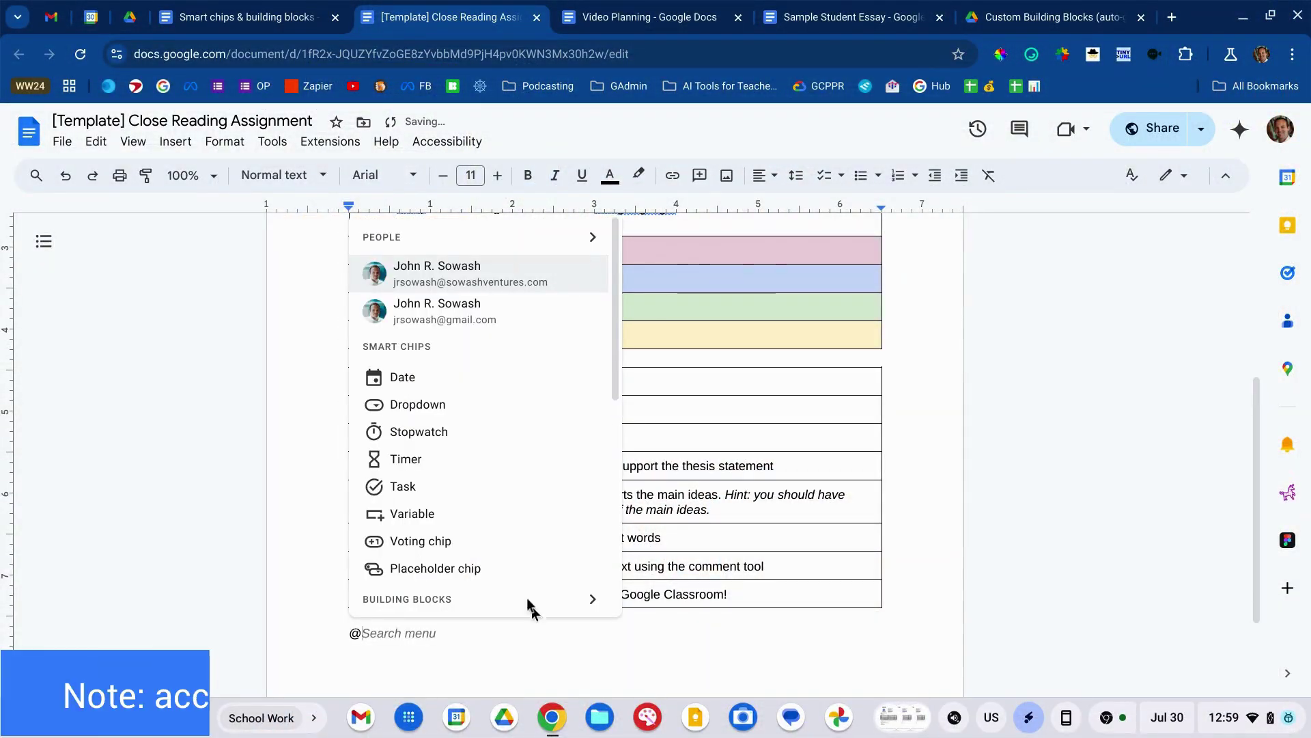
scroll(482, 509, down, 5)
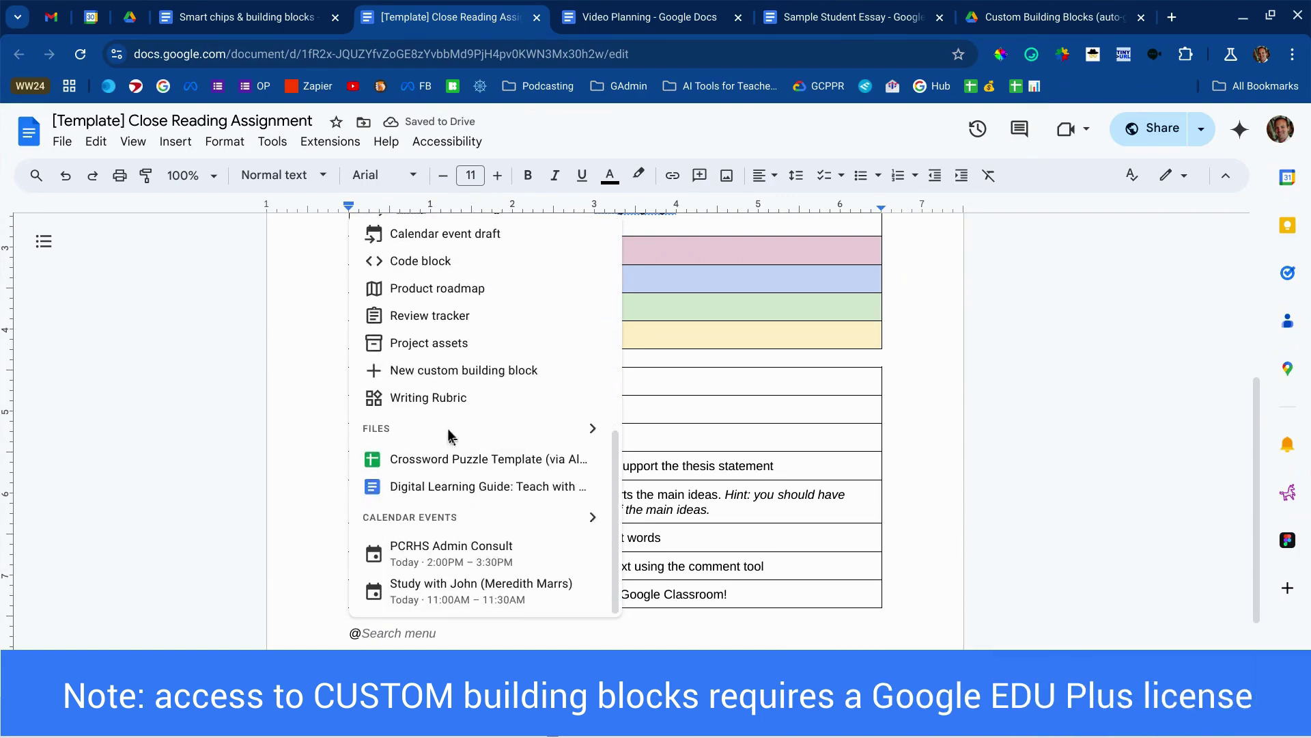
mouse_move(452, 407)
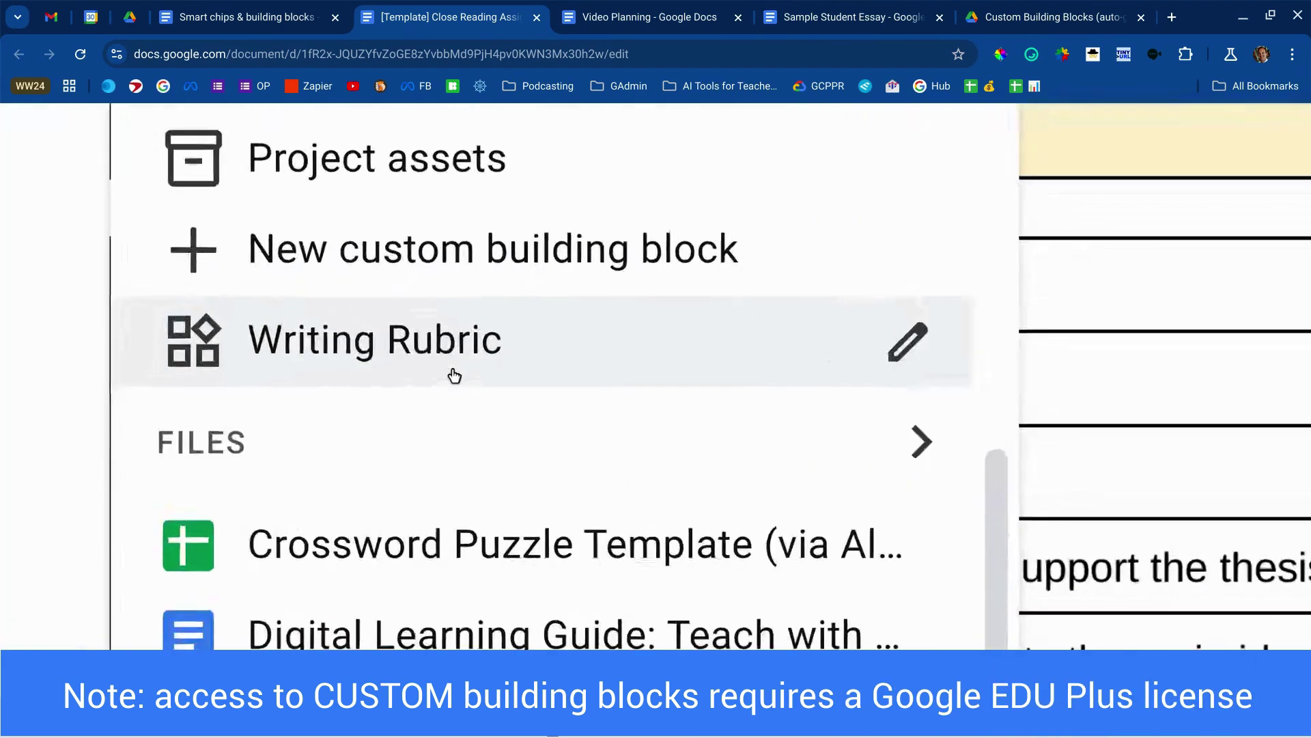
scroll(454, 375, down, 3)
scroll(455, 376, up, 2)
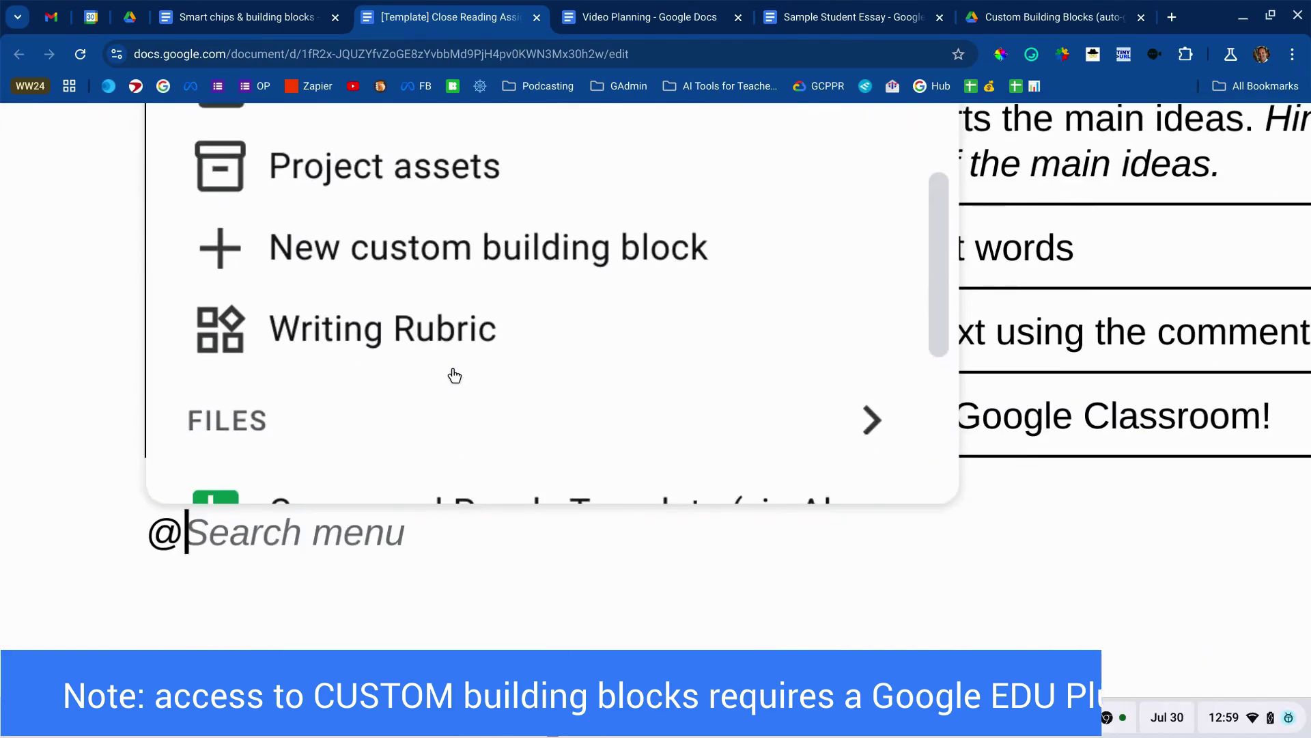
scroll(451, 478, up, 2)
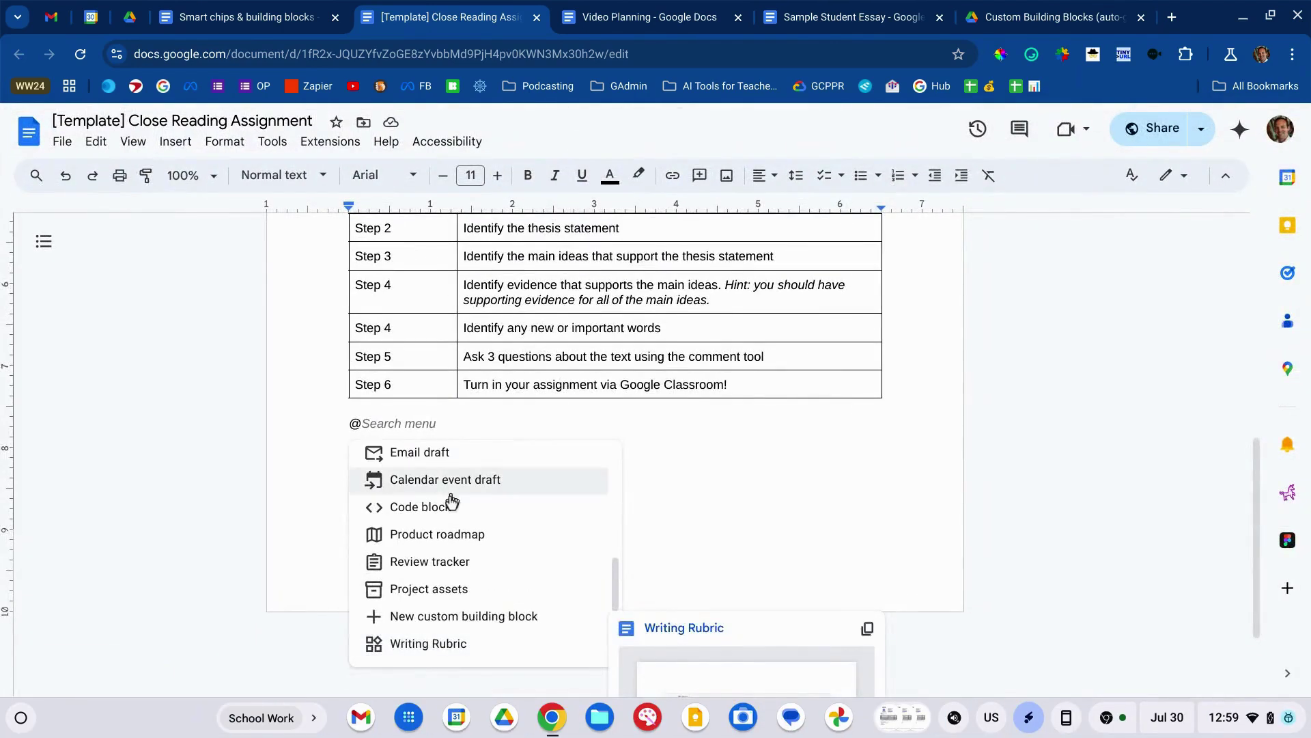
Select all the assignment content and save it as block 'Close Reading Activity Instructions'.
click(451, 647)
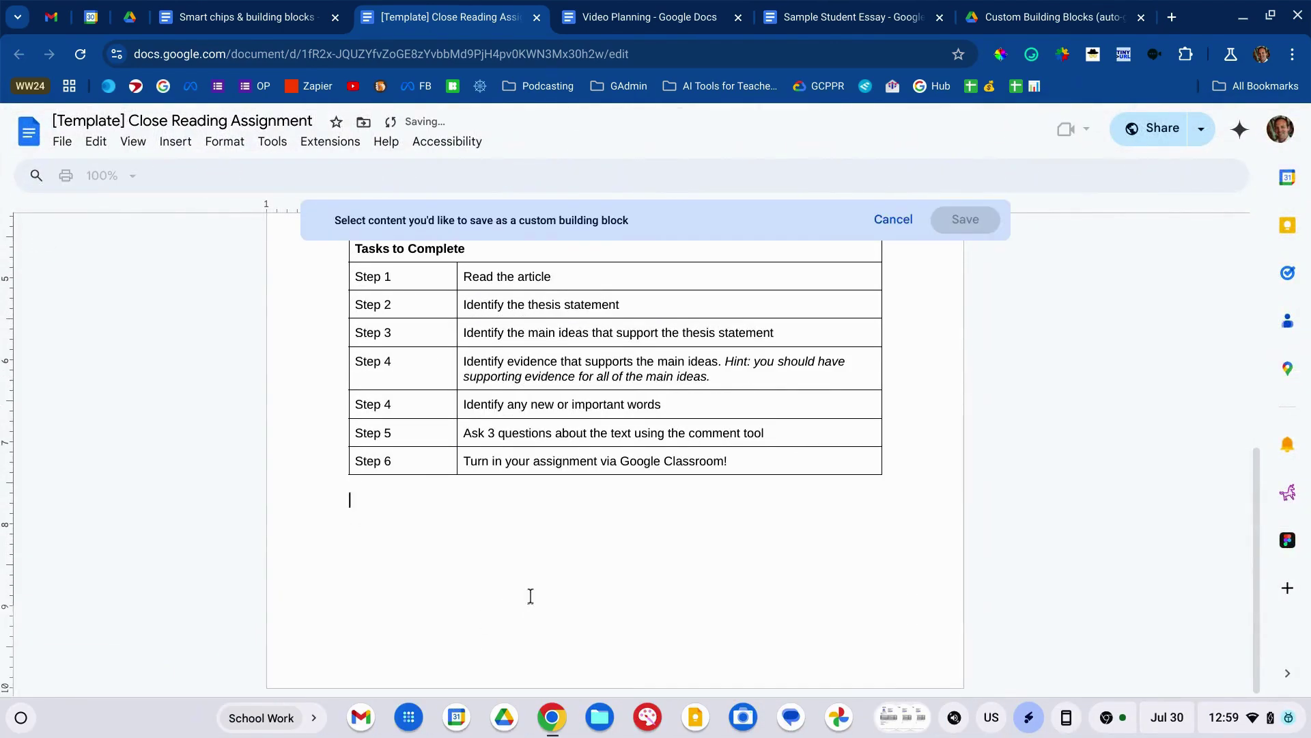
scroll(531, 596, up, 1)
drag(619, 562, 618, 246)
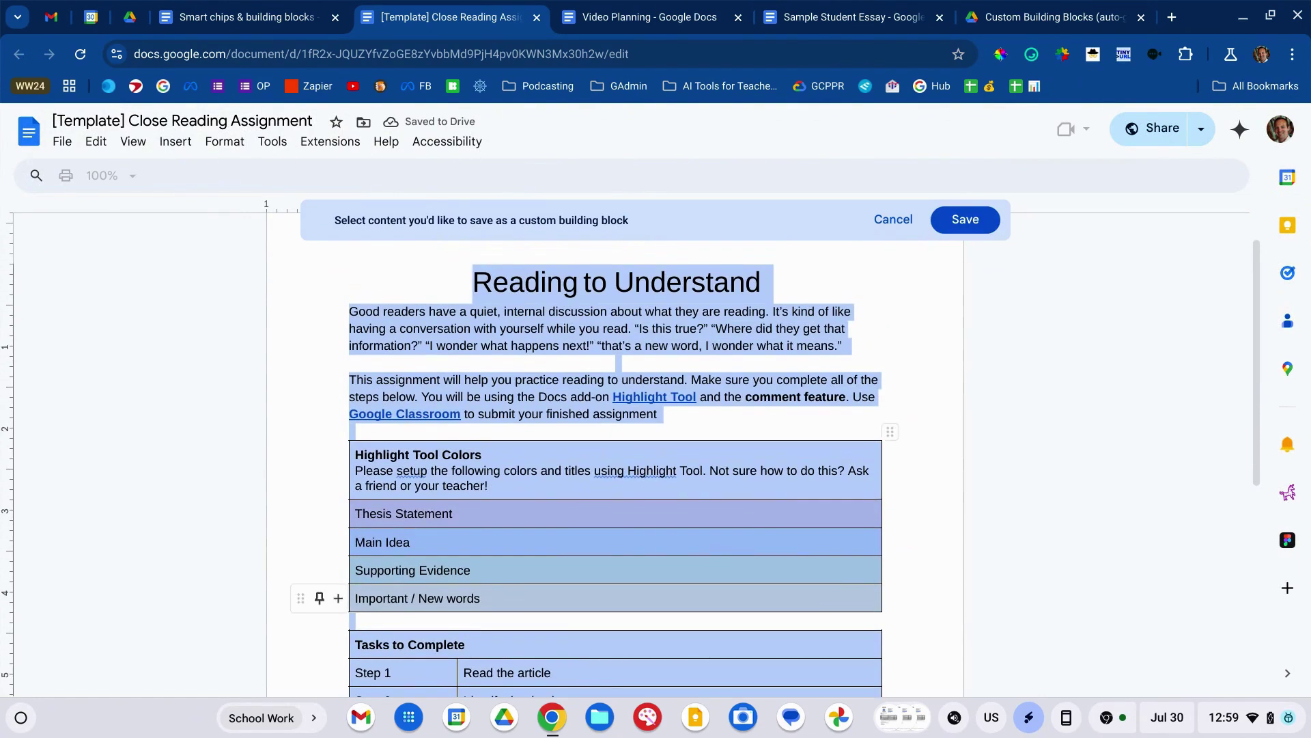
click(976, 230)
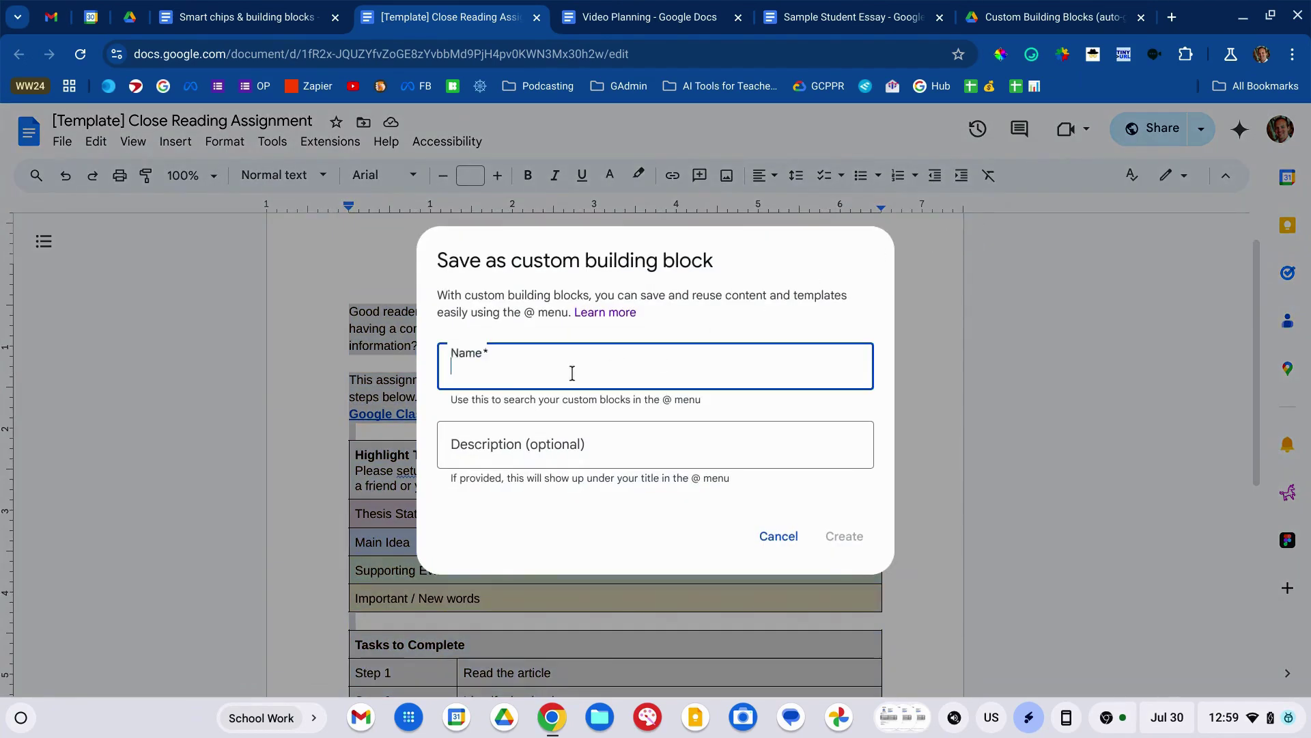
text(Close Reading Activity Instructions)
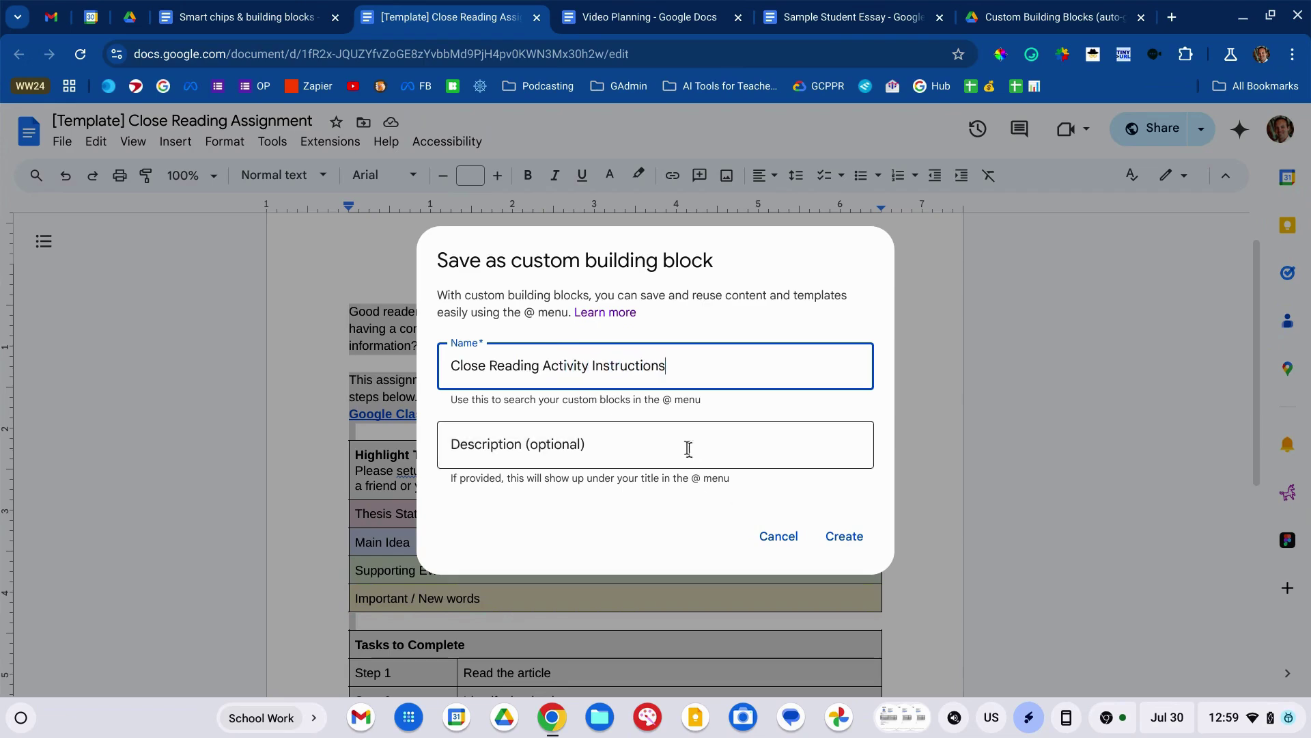
click(693, 451)
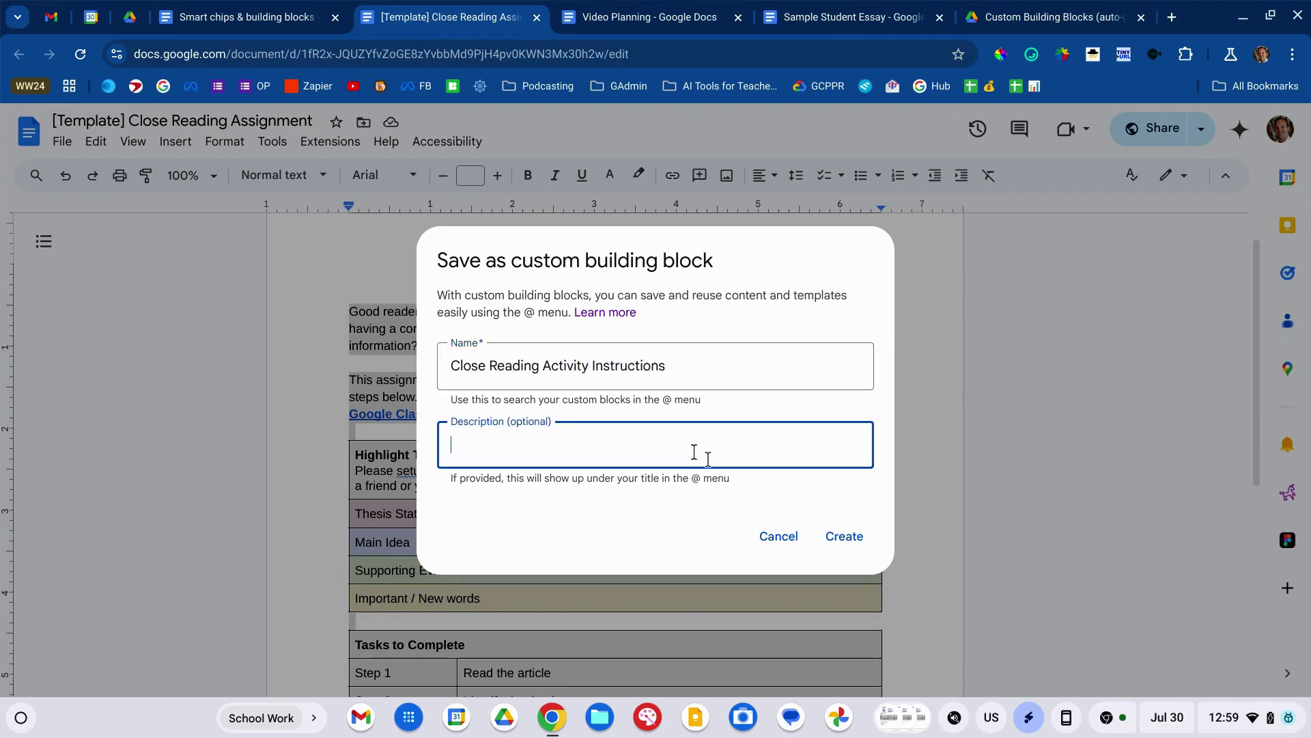
click(840, 538)
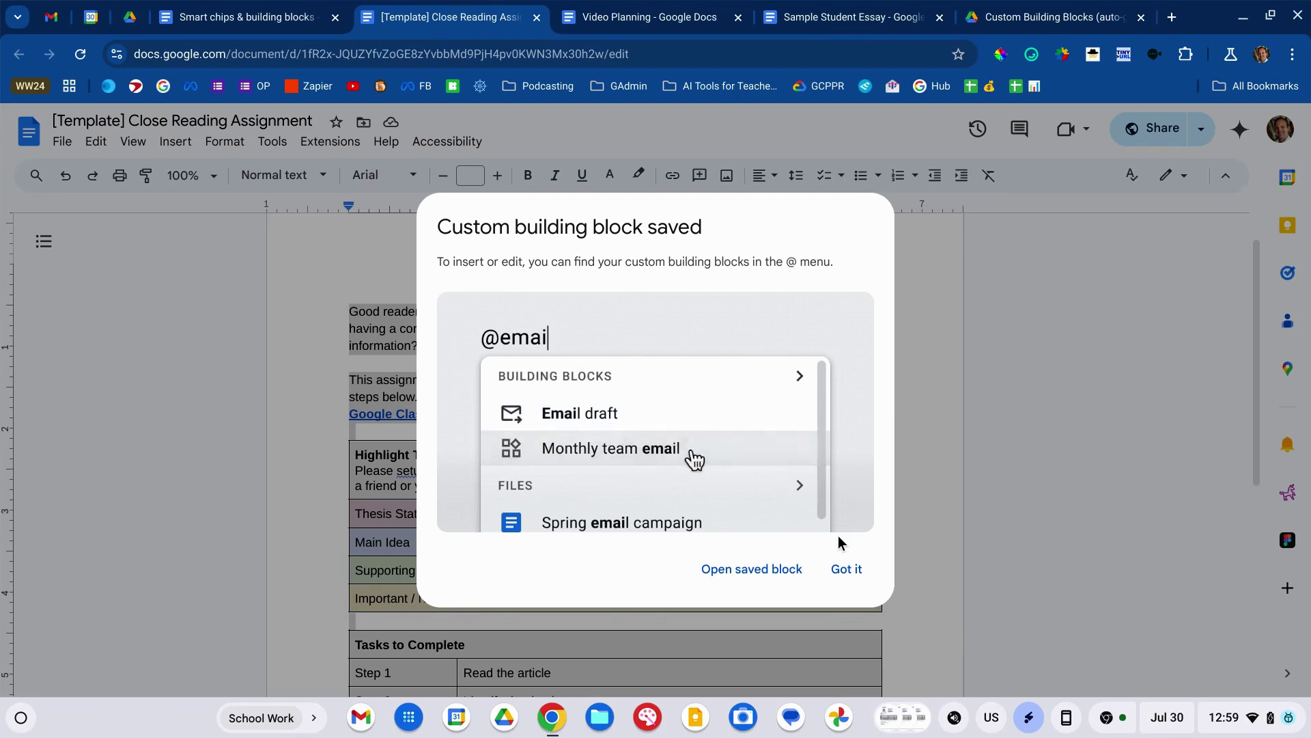
click(846, 568)
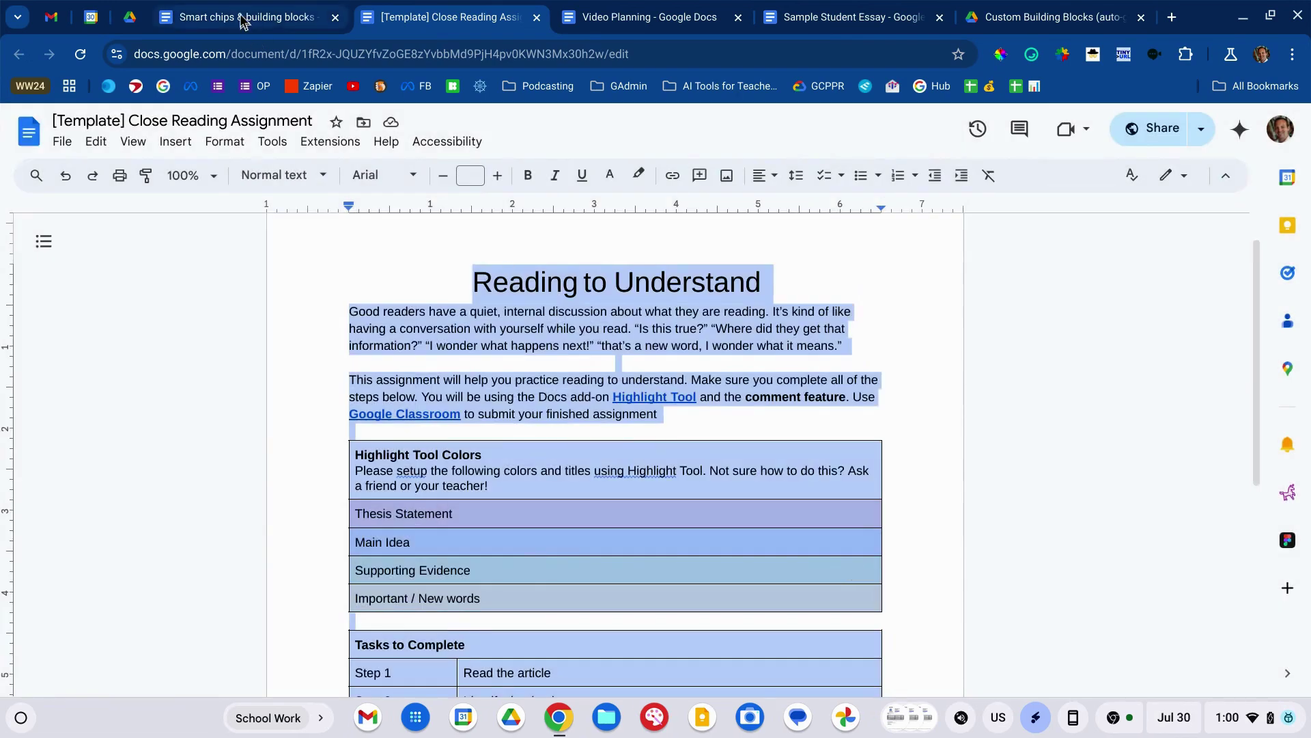
Insert the Close Reading Activity Instructions block on a new line below the PTO form list.
click(246, 17)
scroll(554, 441, down, 5)
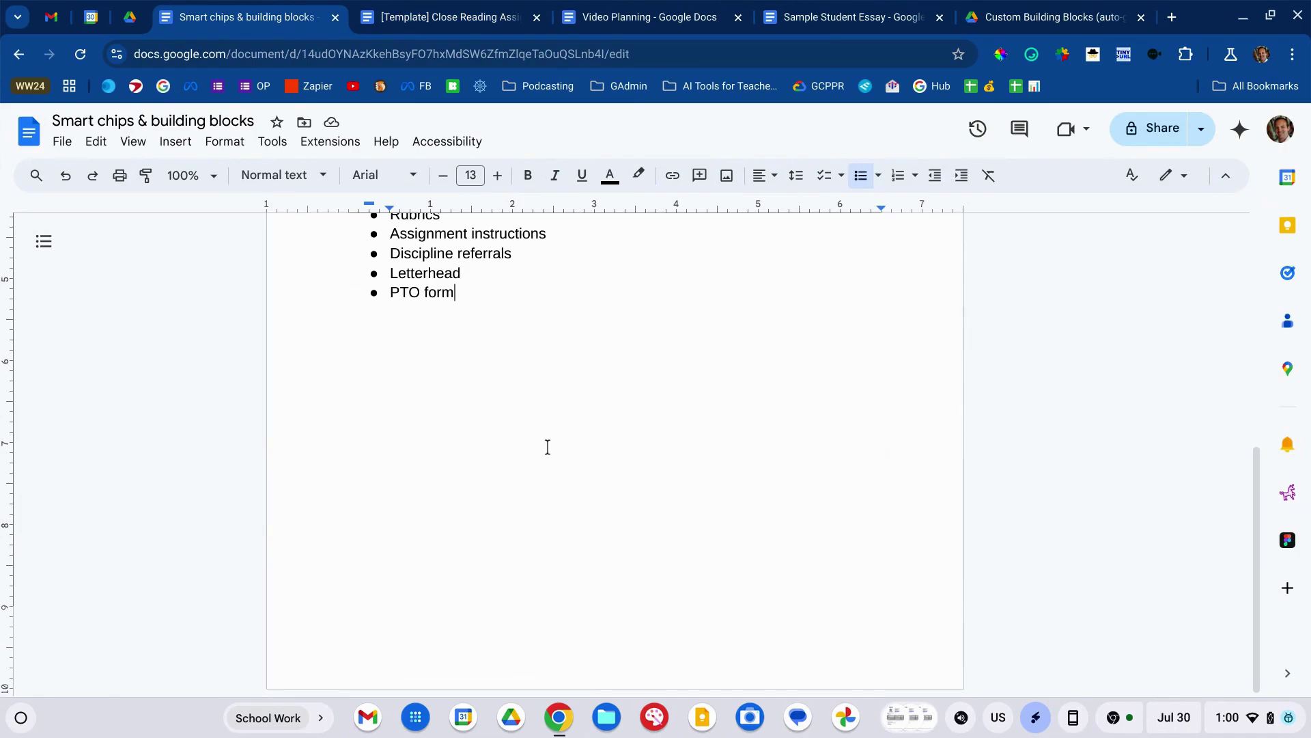
key(Return)
key(Return)
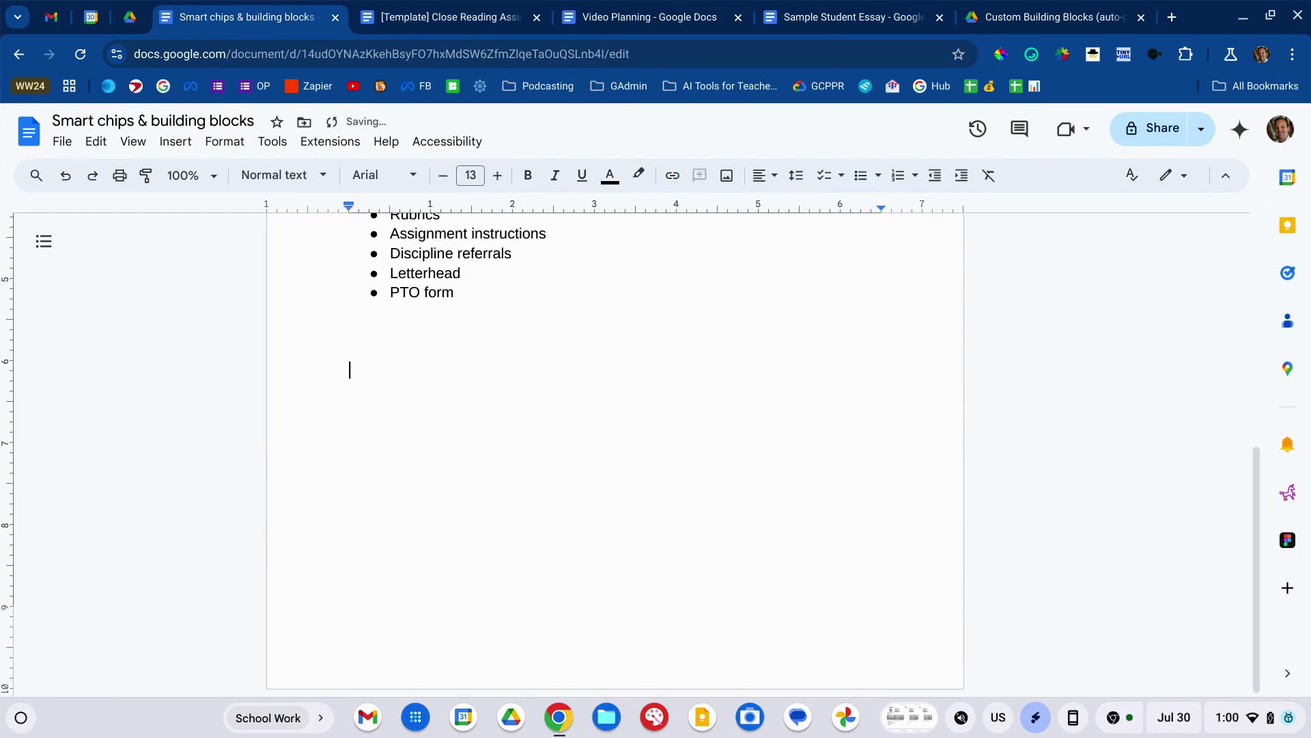
text(@close)
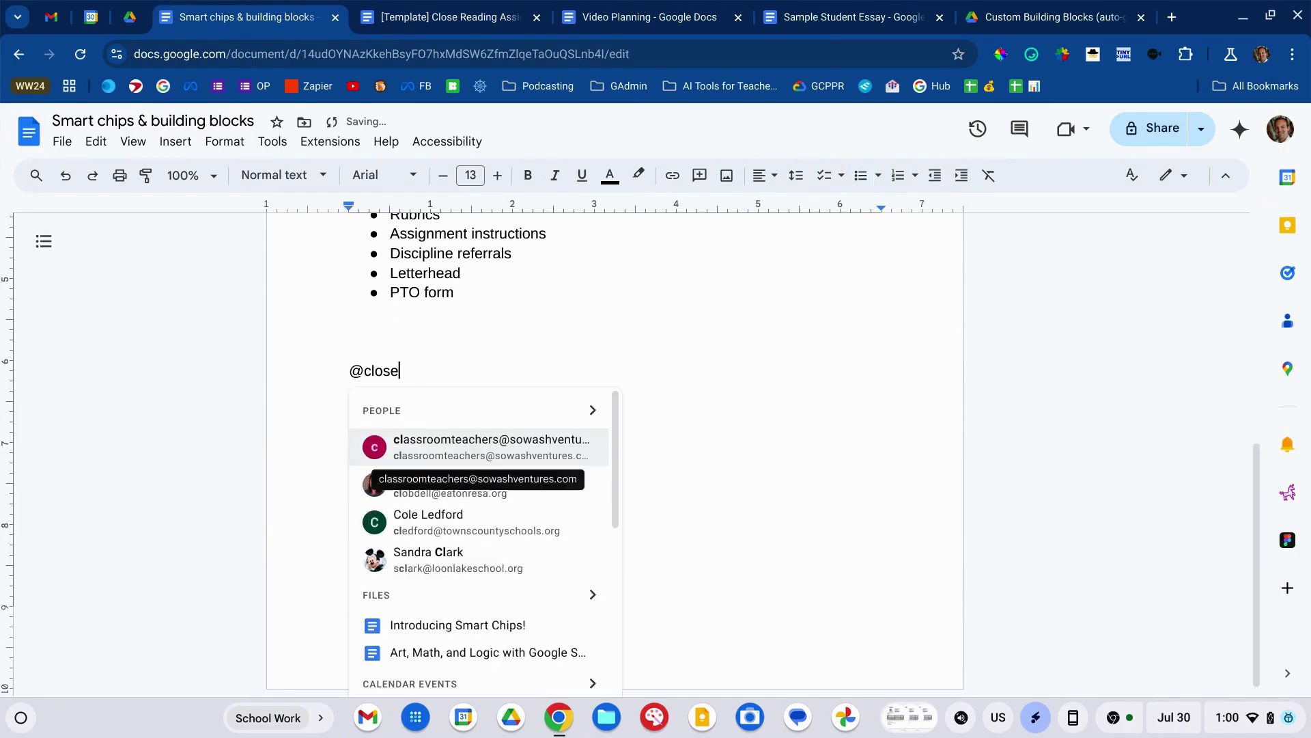
click(457, 441)
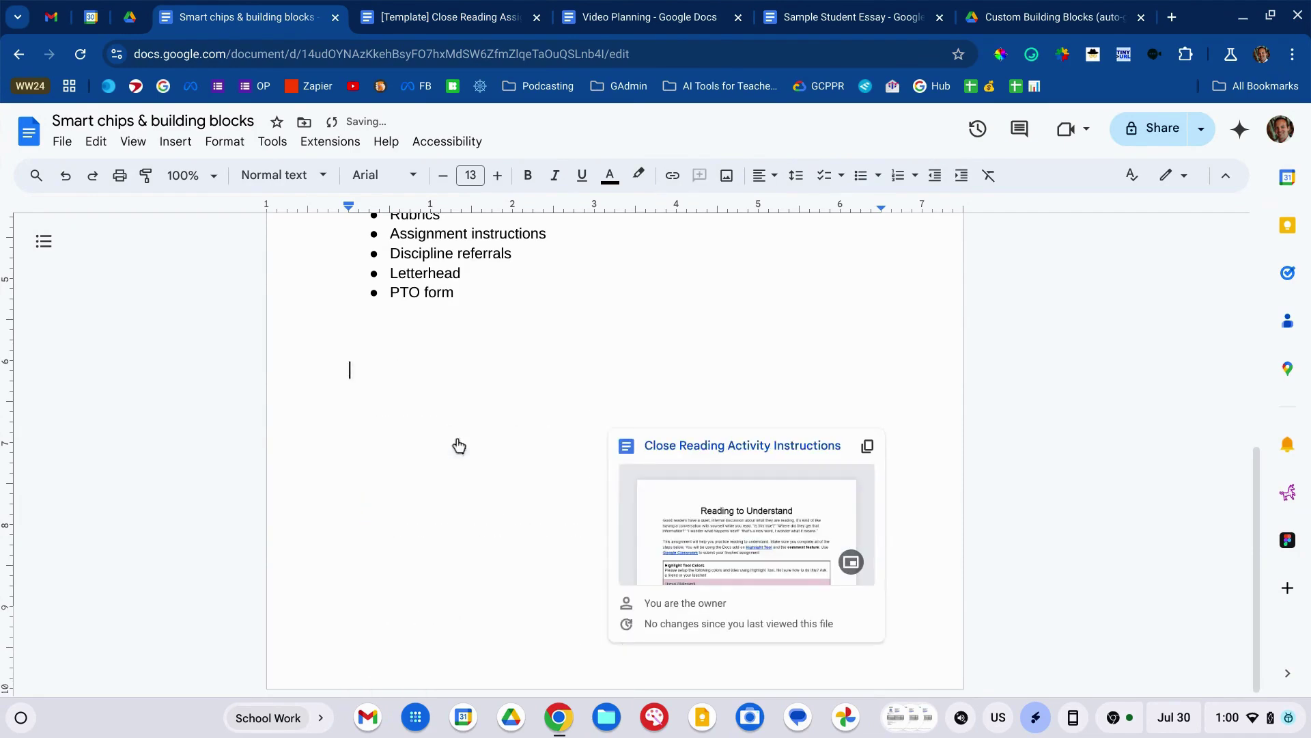
scroll(458, 444, up, 6)
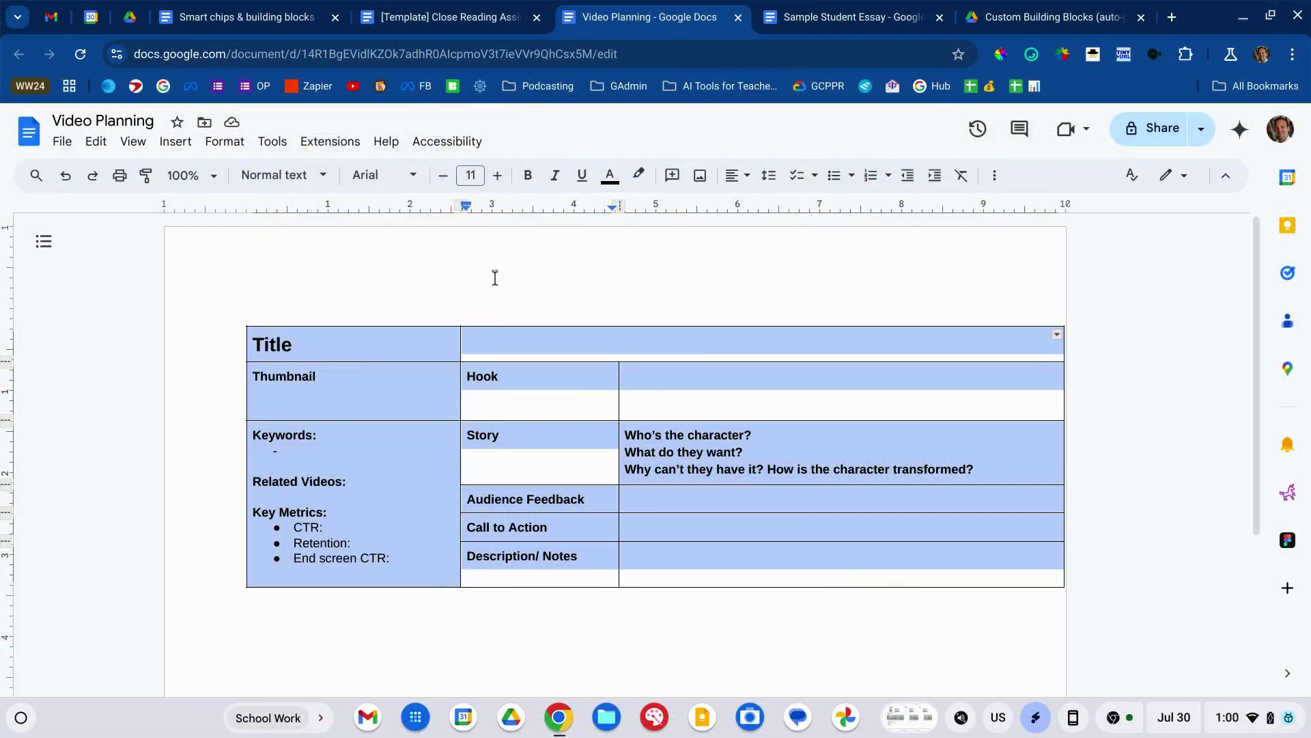
Open Insert > Building blocks > Custom building block list above the planning table, then its management view.
click(493, 299)
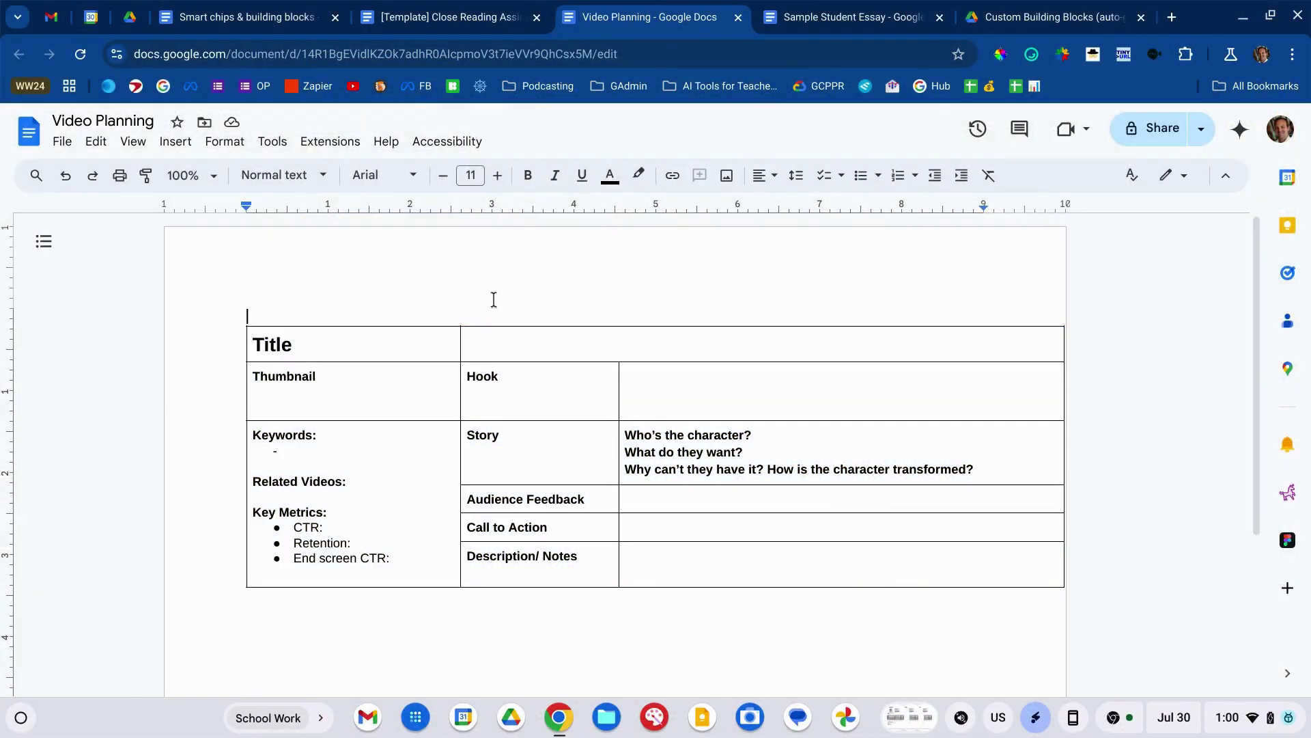
click(179, 140)
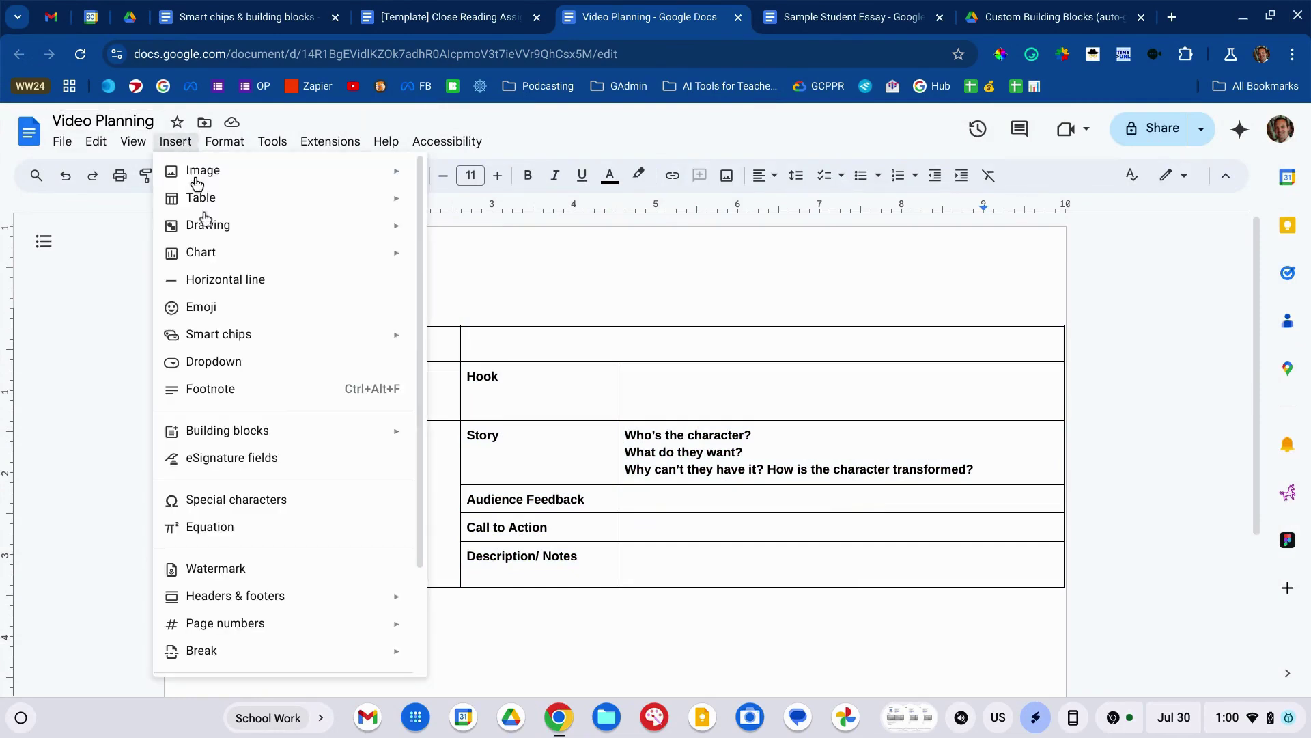
mouse_move(281, 437)
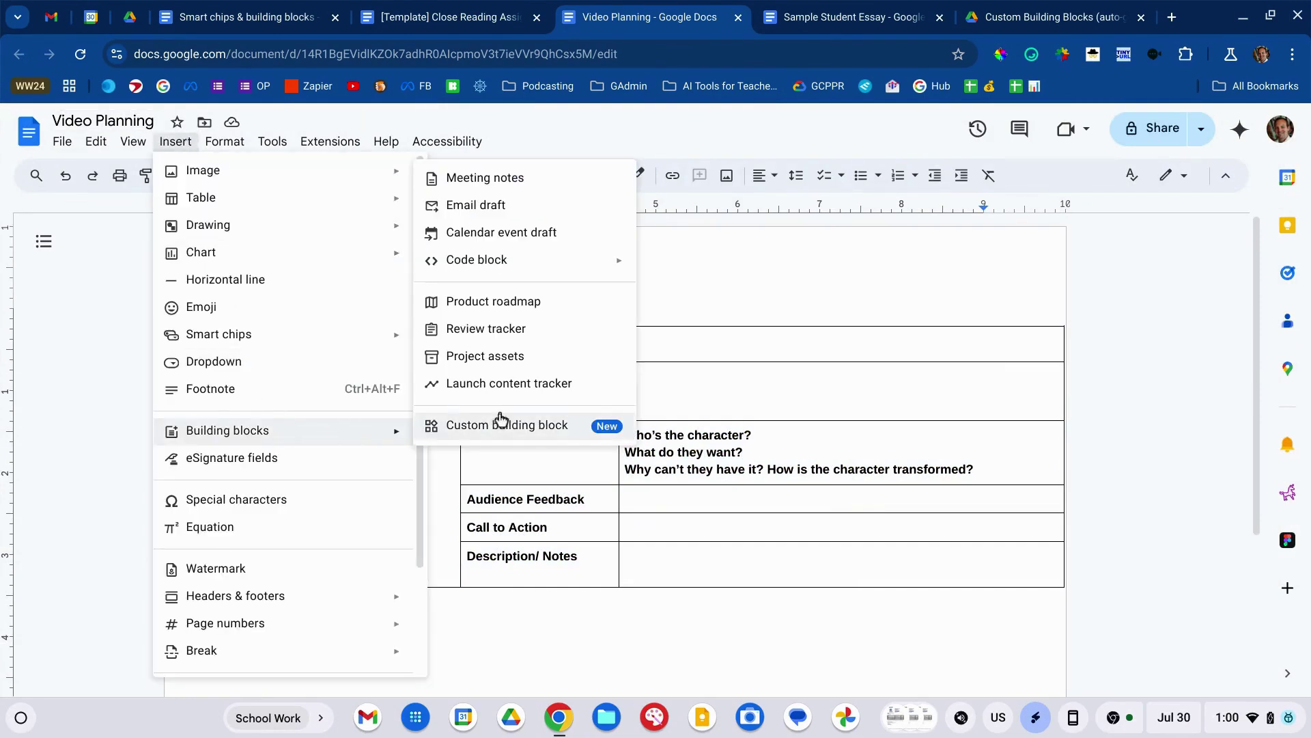
click(472, 425)
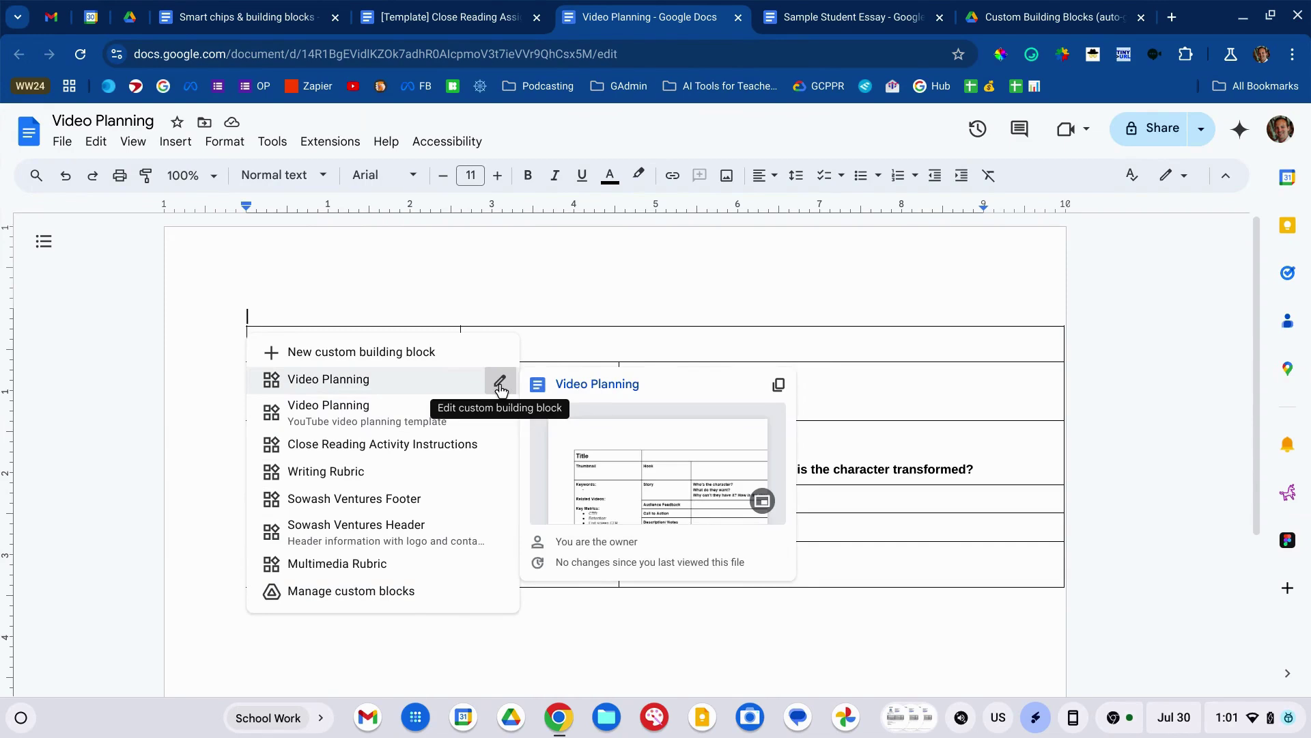
click(364, 597)
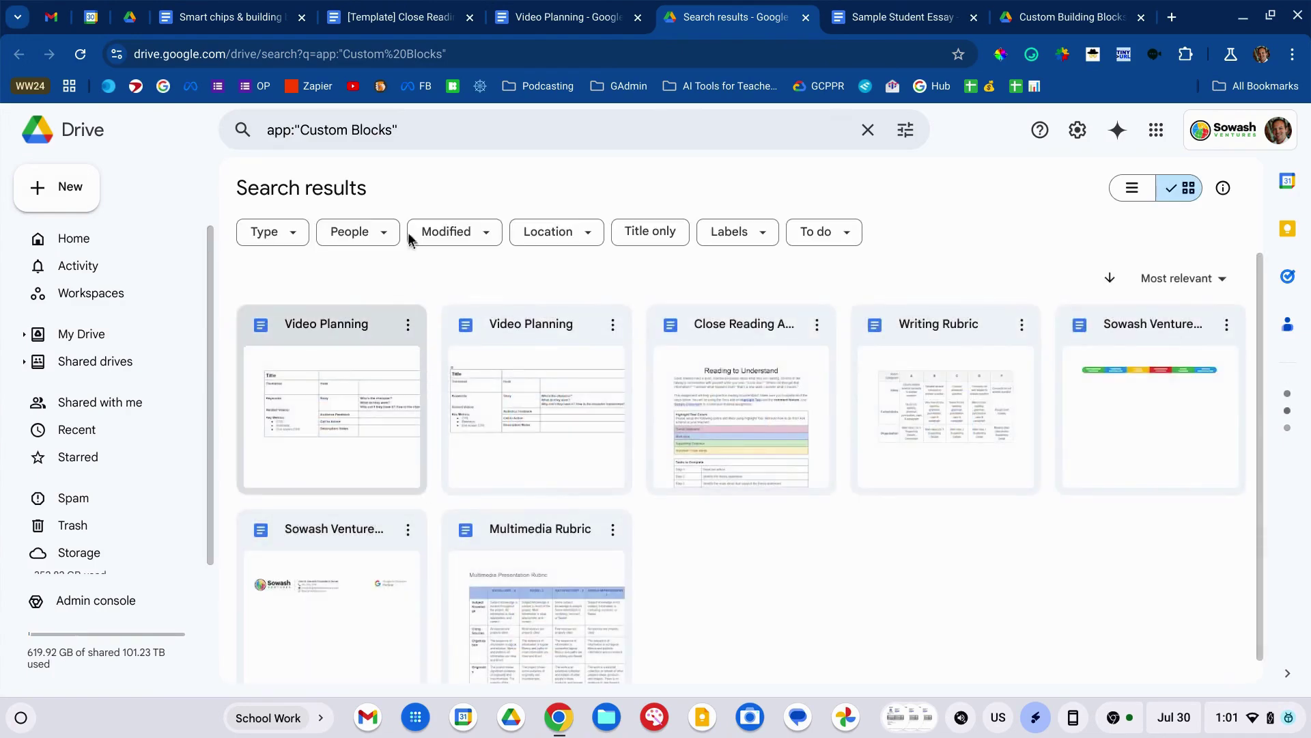
Scroll through the Drive results listing the custom building block documents.
scroll(317, 140, up, 5)
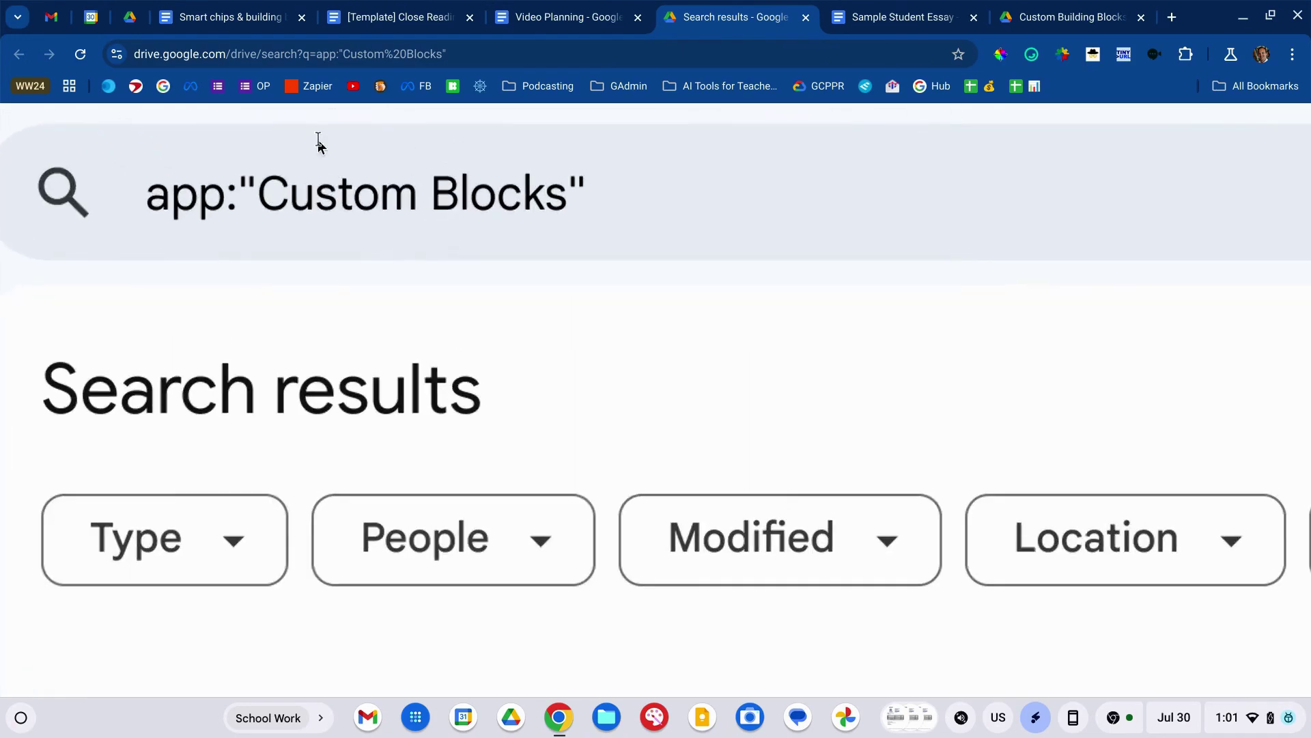
scroll(318, 139, down, 3)
scroll(317, 139, down, 3)
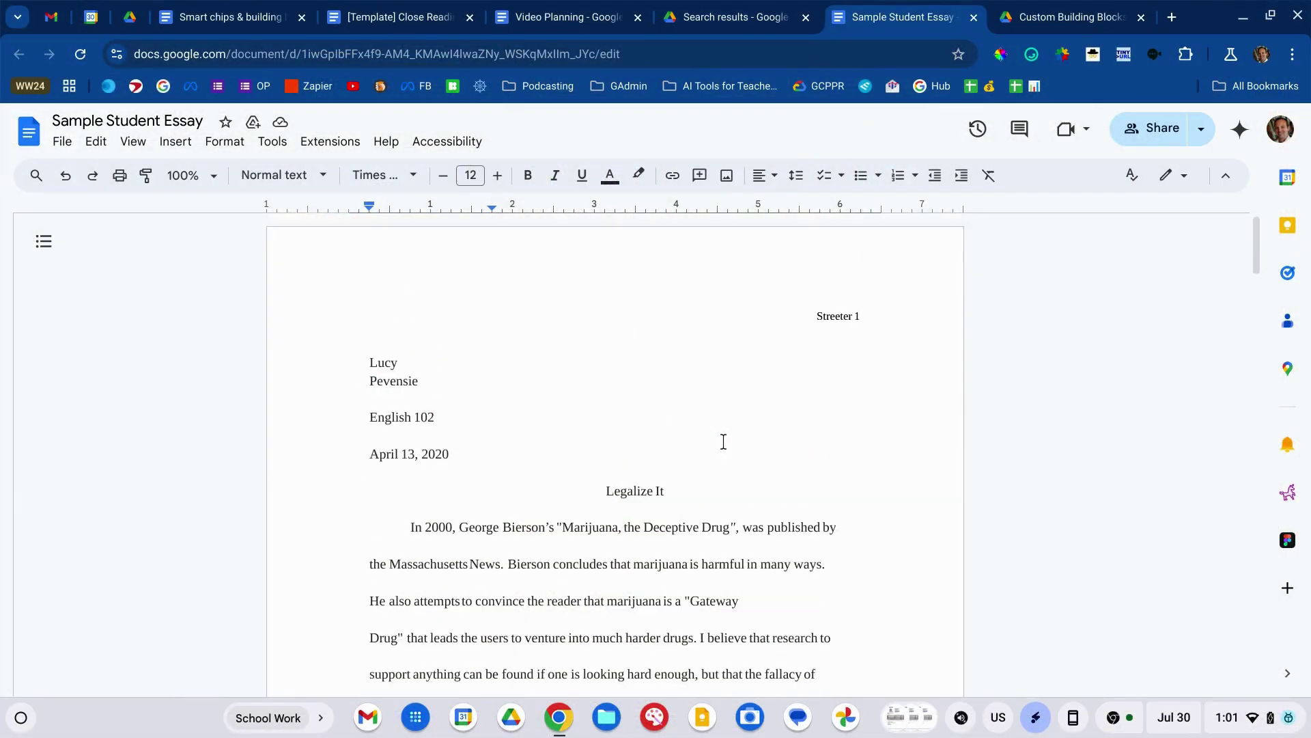
Insert the Writing Rubric block on a new line after the essay's last paragraph.
key(ctrl+End)
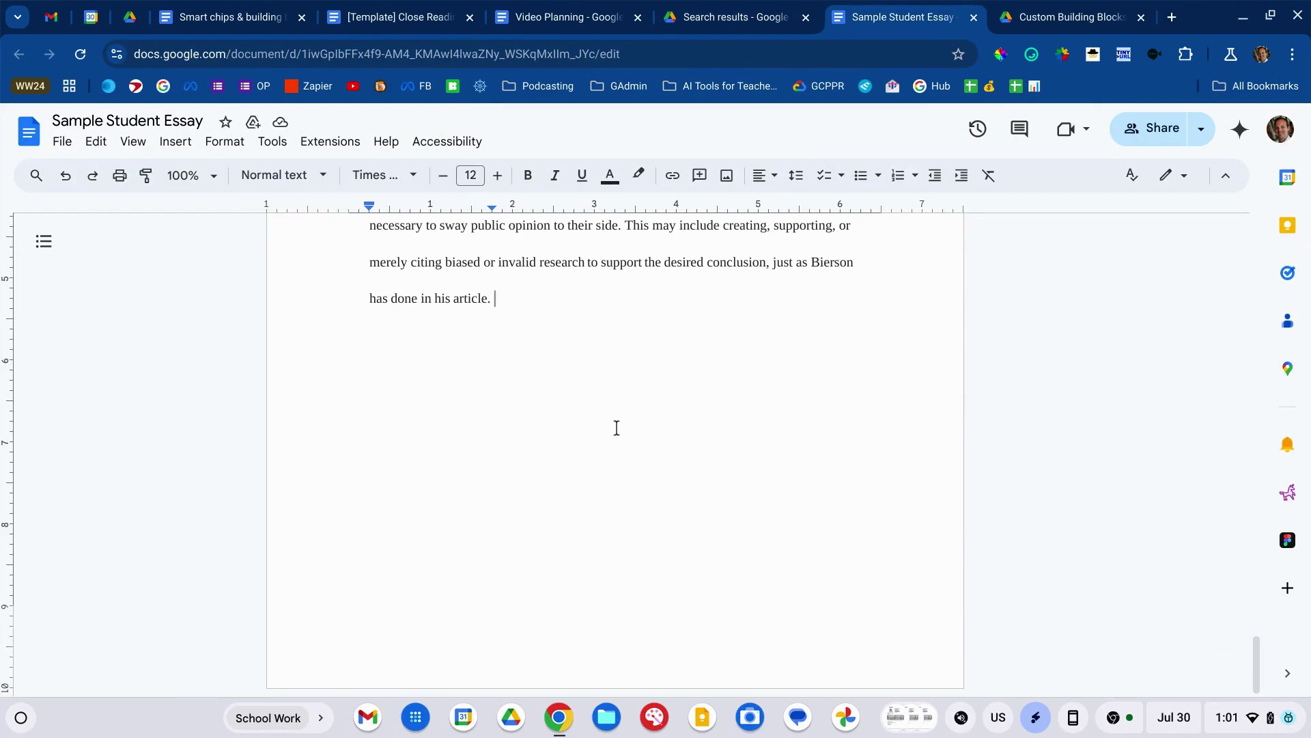
key(Return)
key(Return)
text(@)
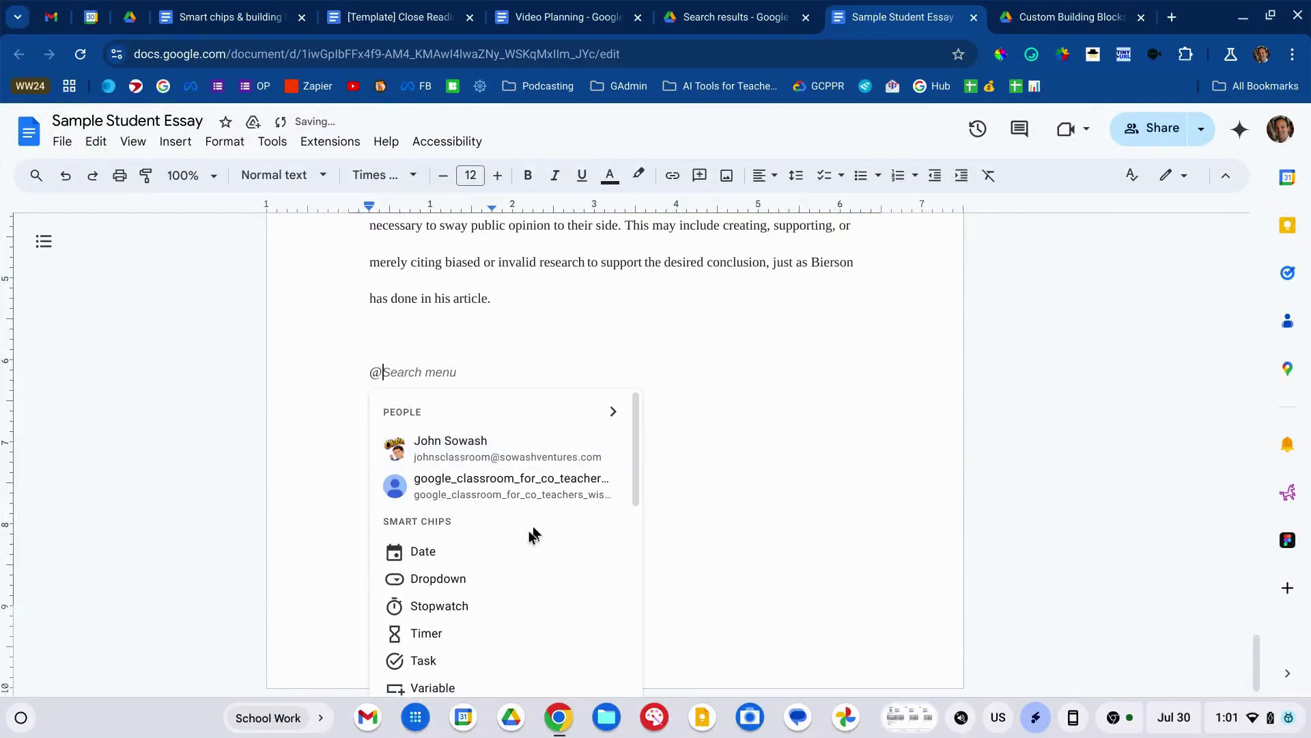
text(rubri)
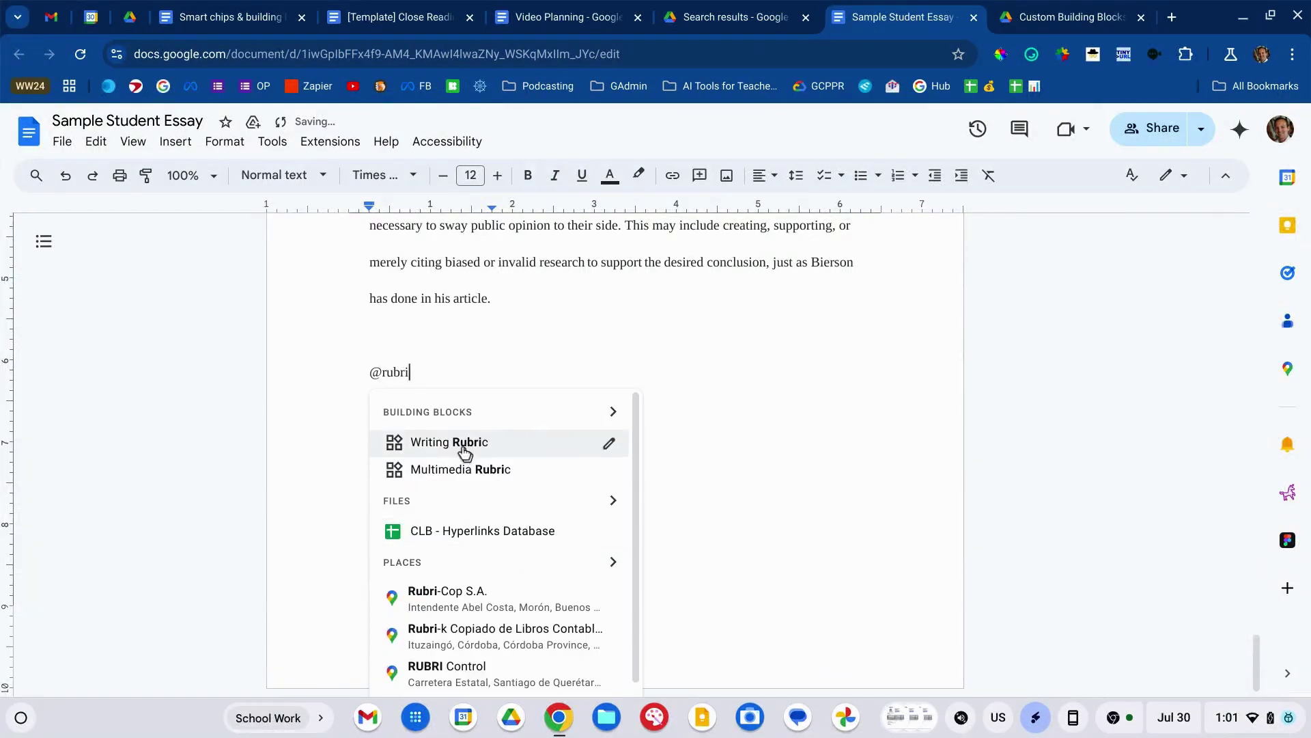
click(468, 452)
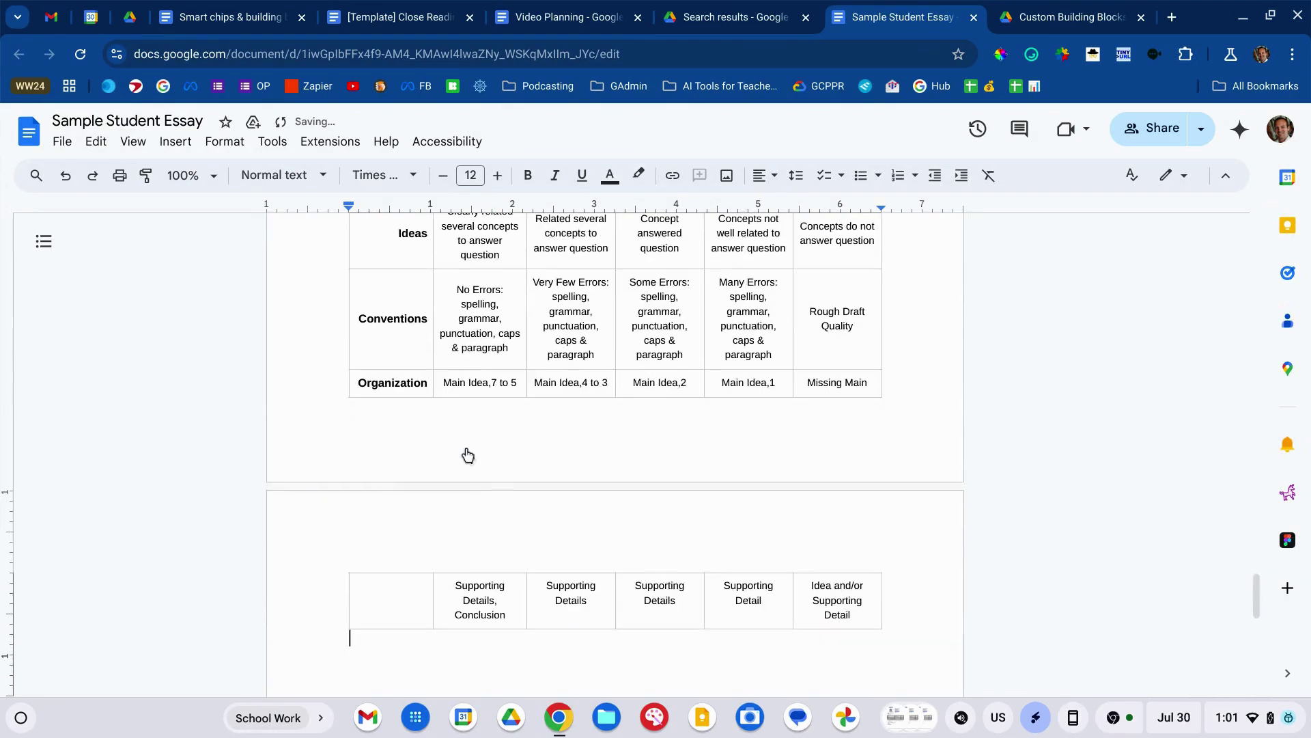
Select the B-level Ideas descriptor in the rubric and pick a highlight colour for it.
scroll(468, 454, down, 2)
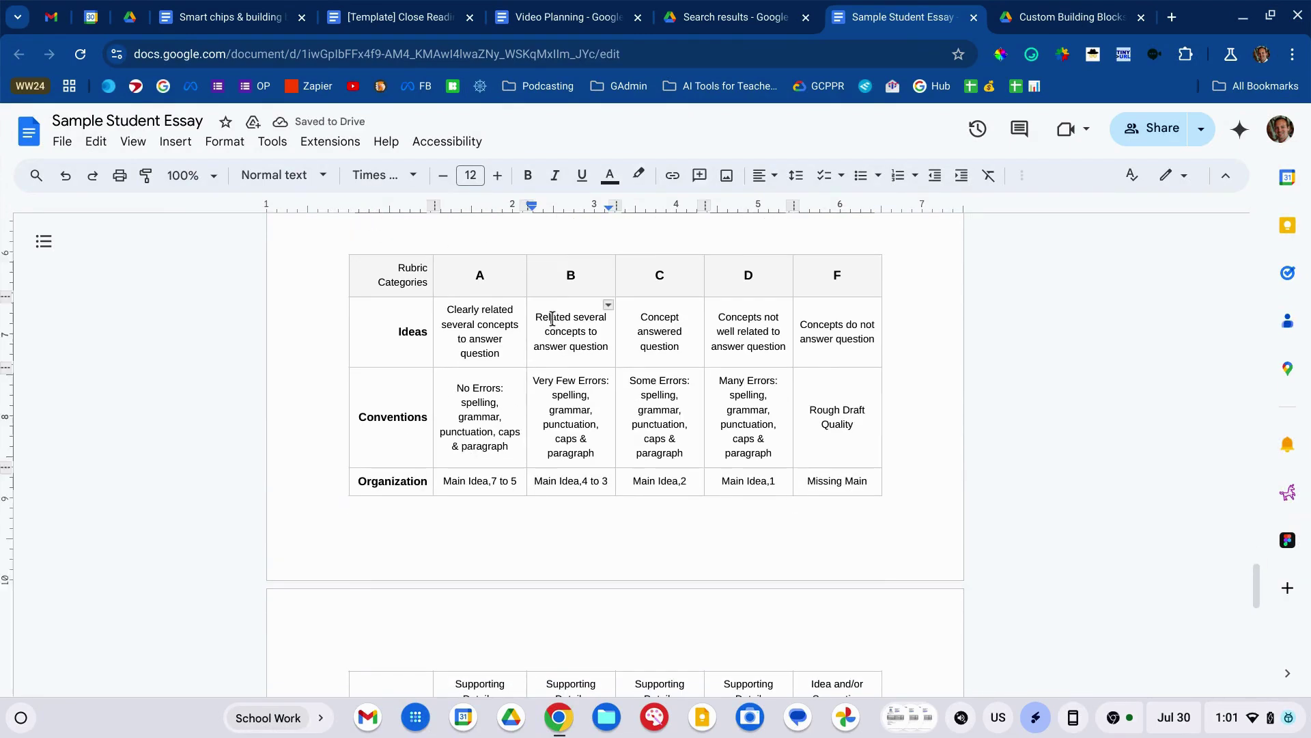
drag(543, 316, 575, 347)
click(639, 176)
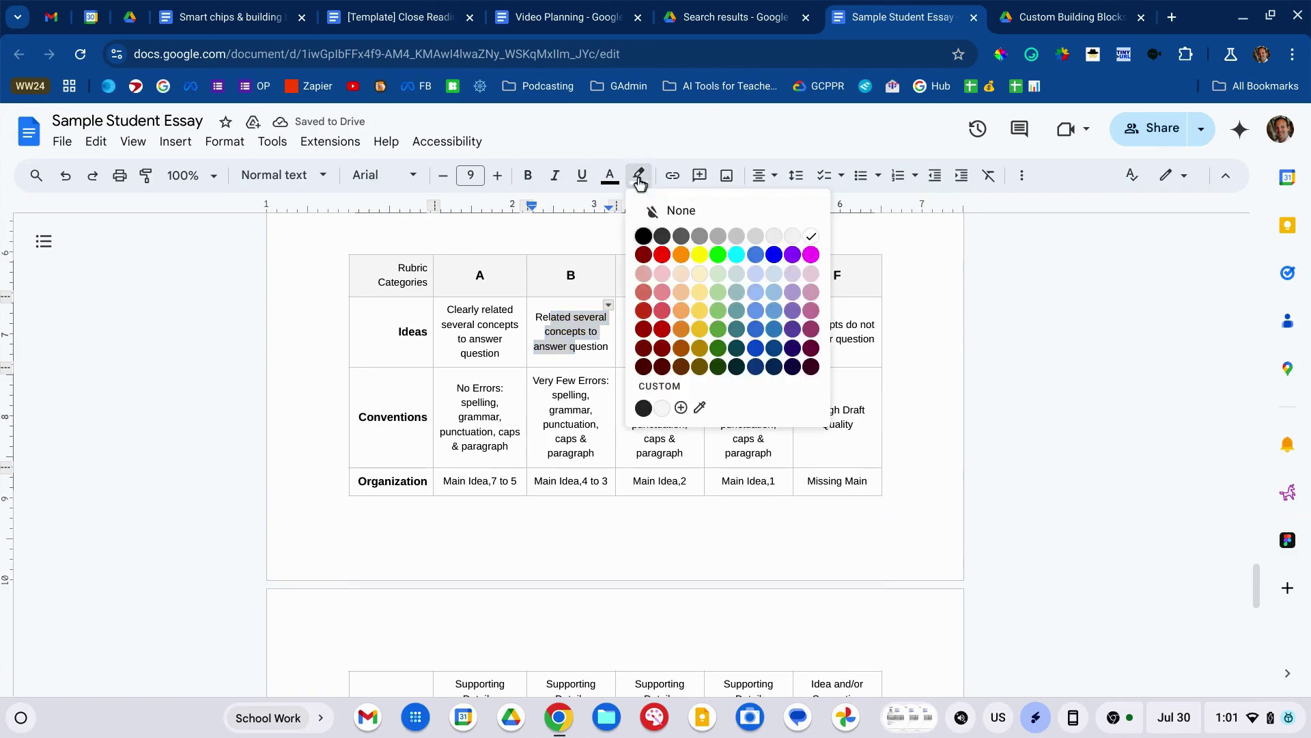